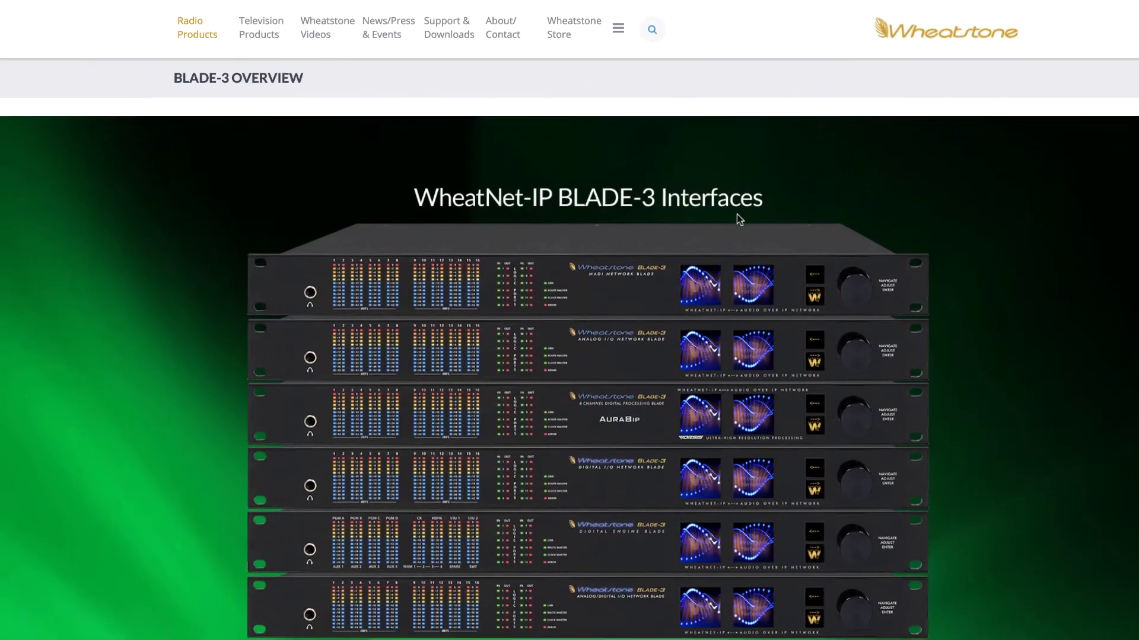
Read the BLADE-3 overview introduction and examine the feature diagram in the Inside a BLADE-3 section.
scroll(737, 215, down, 2)
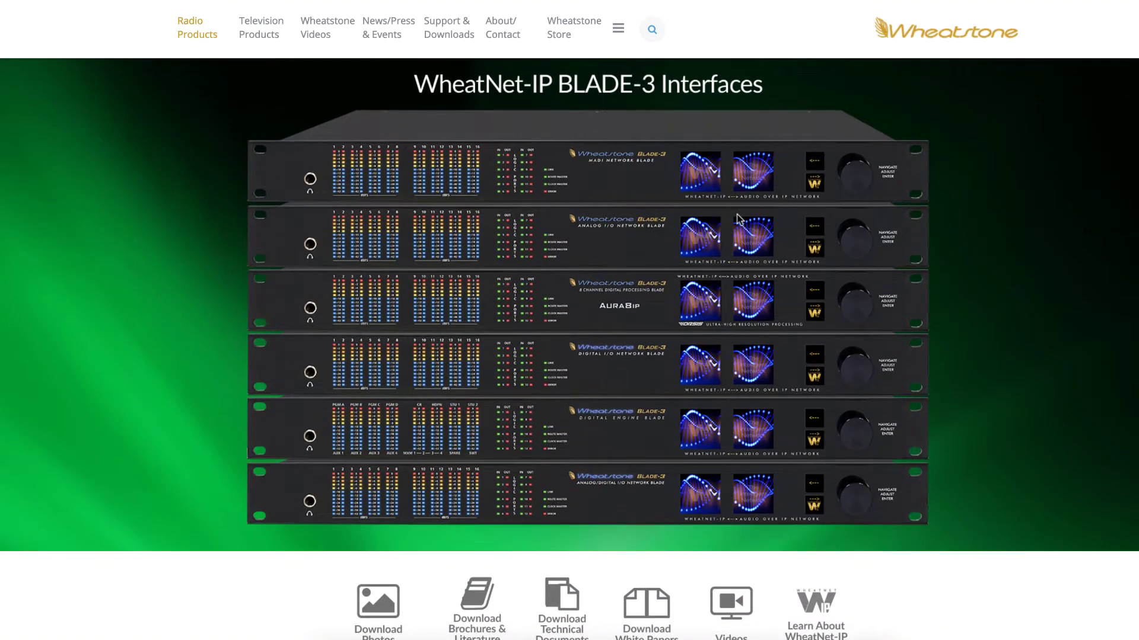
scroll(736, 218, down, 3)
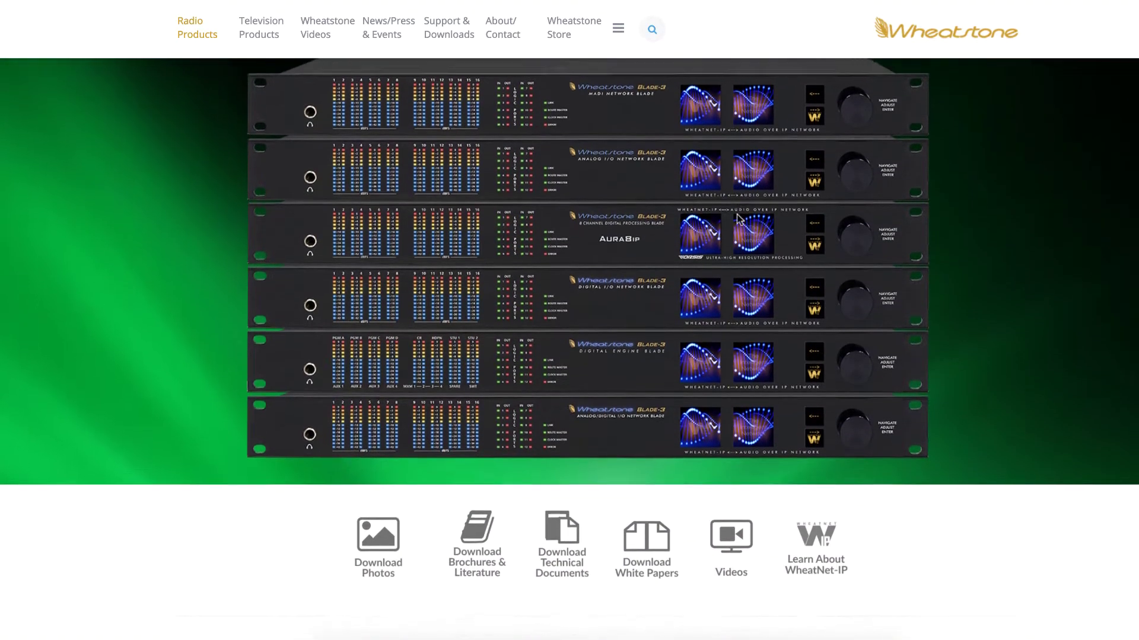
scroll(736, 218, down, 3)
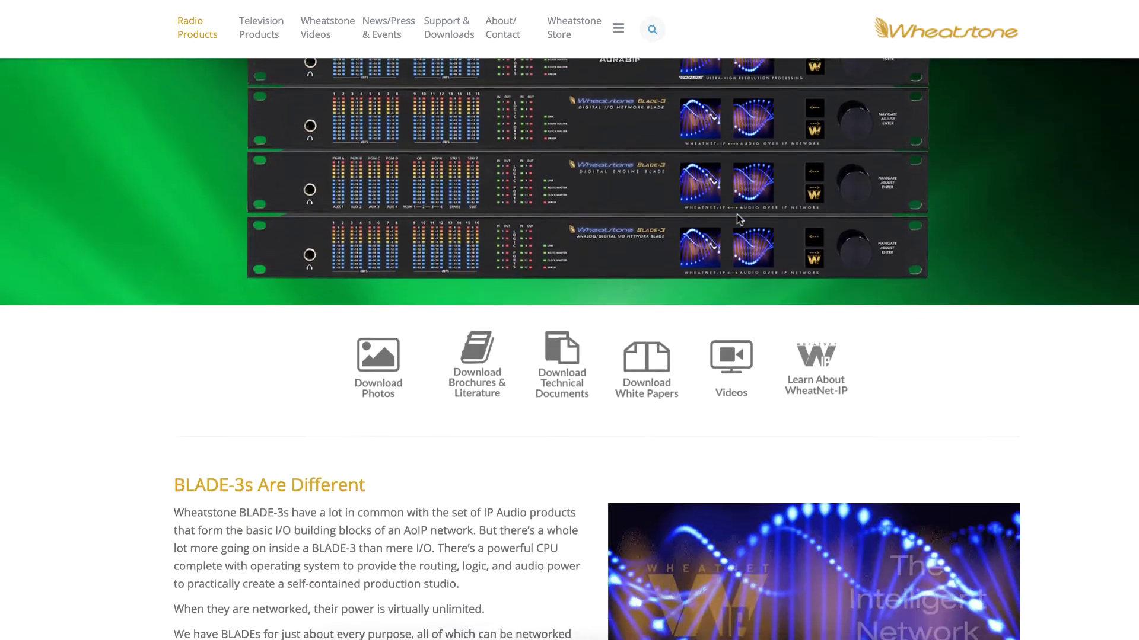
scroll(736, 214, down, 3)
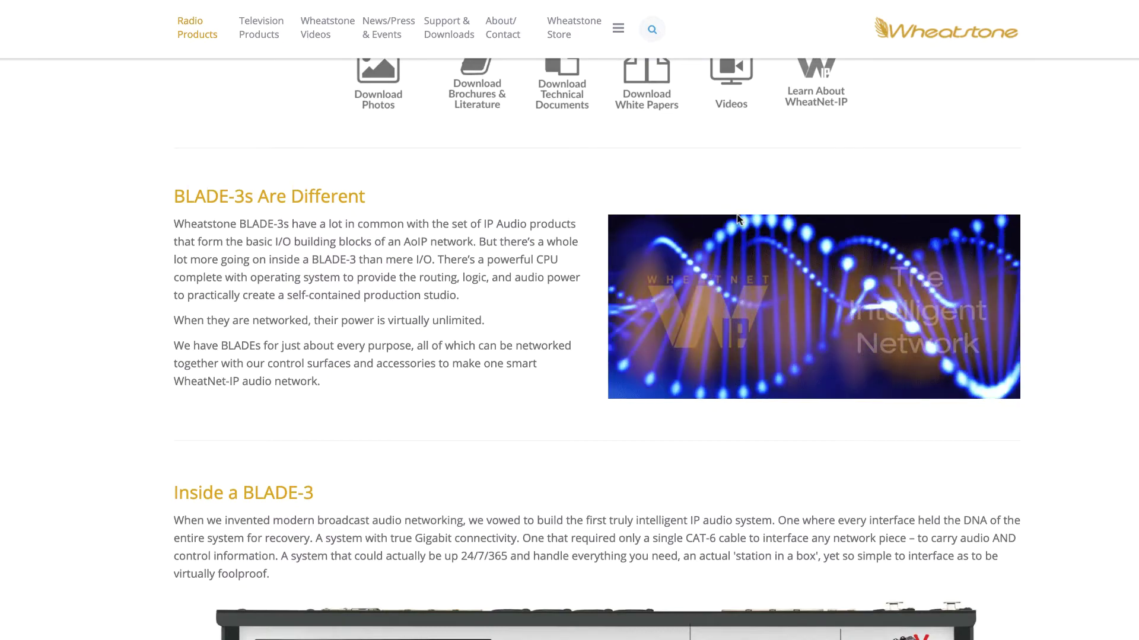
scroll(736, 215, down, 3)
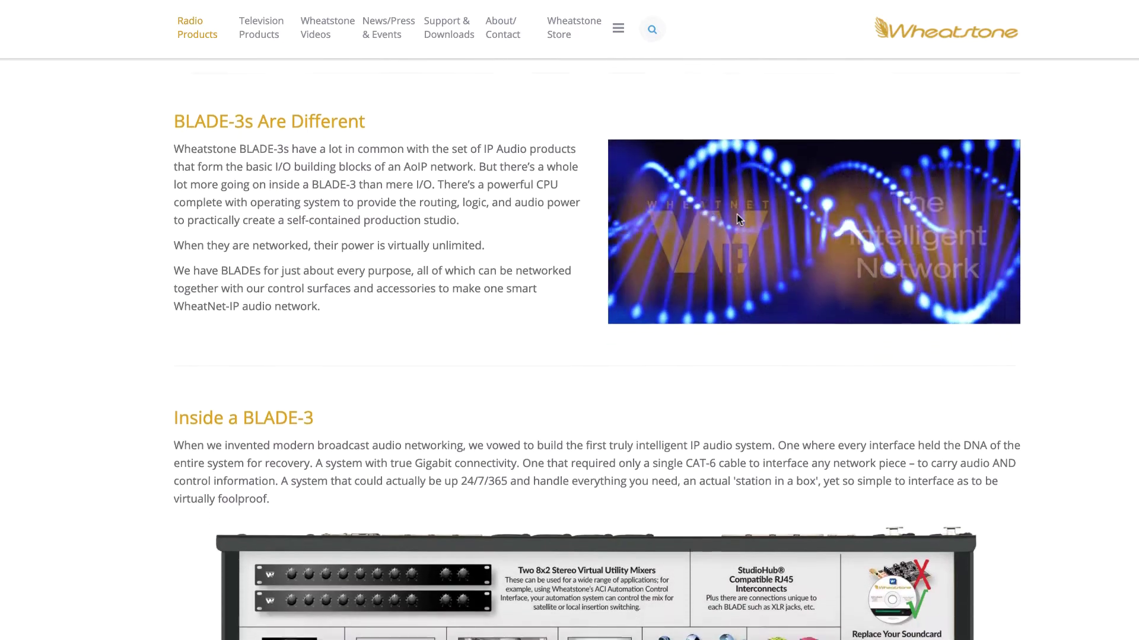
scroll(736, 215, down, 3)
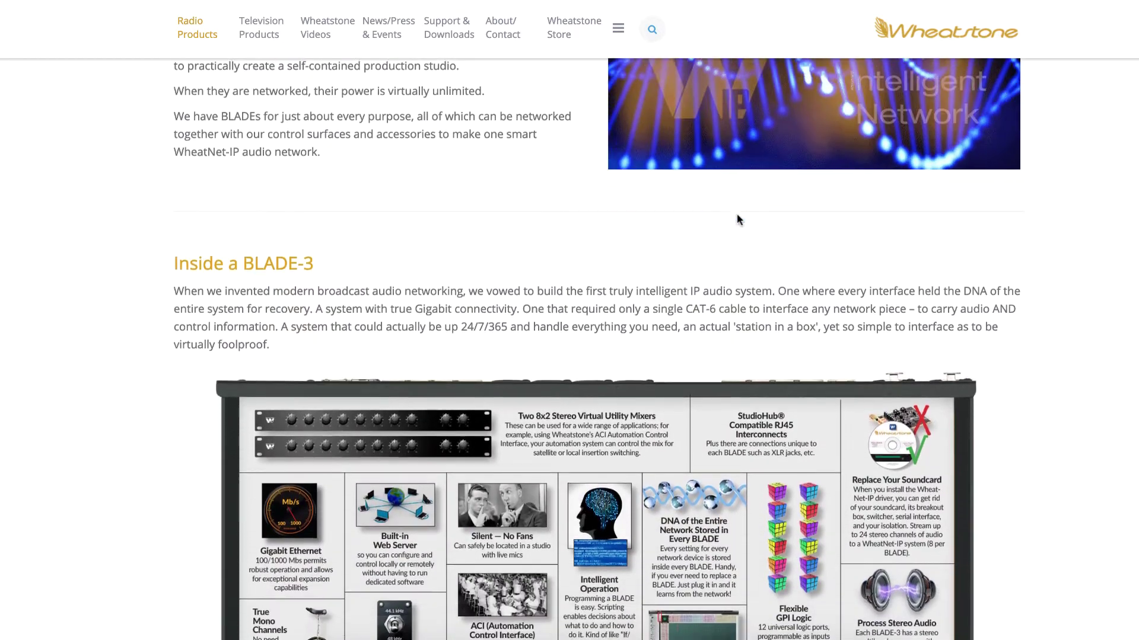
scroll(737, 218, down, 2)
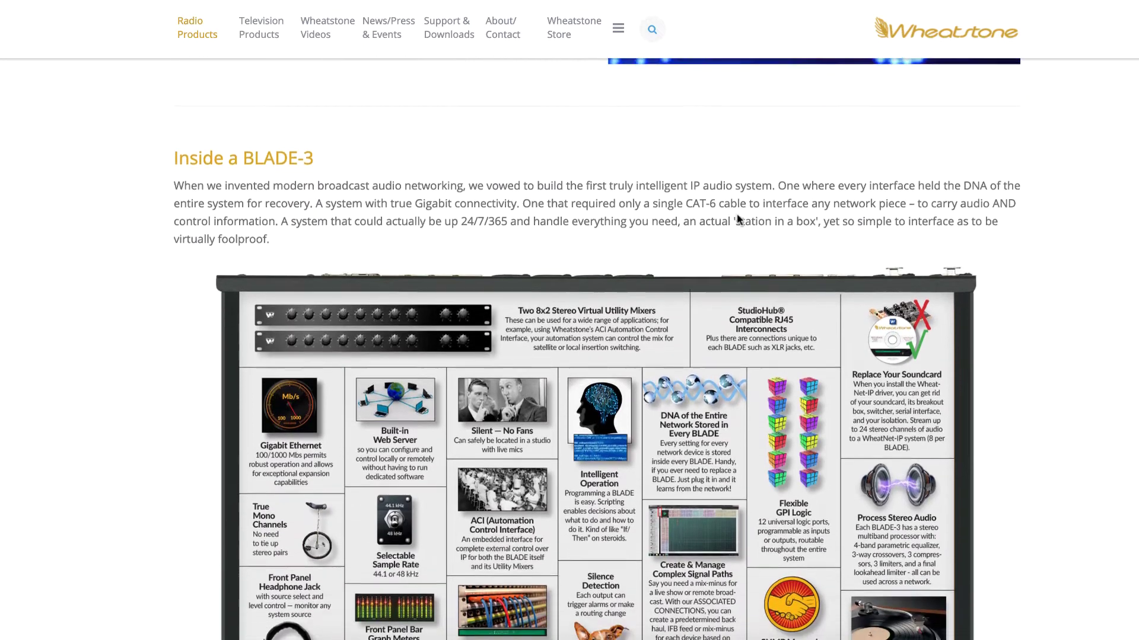
scroll(736, 220, down, 1)
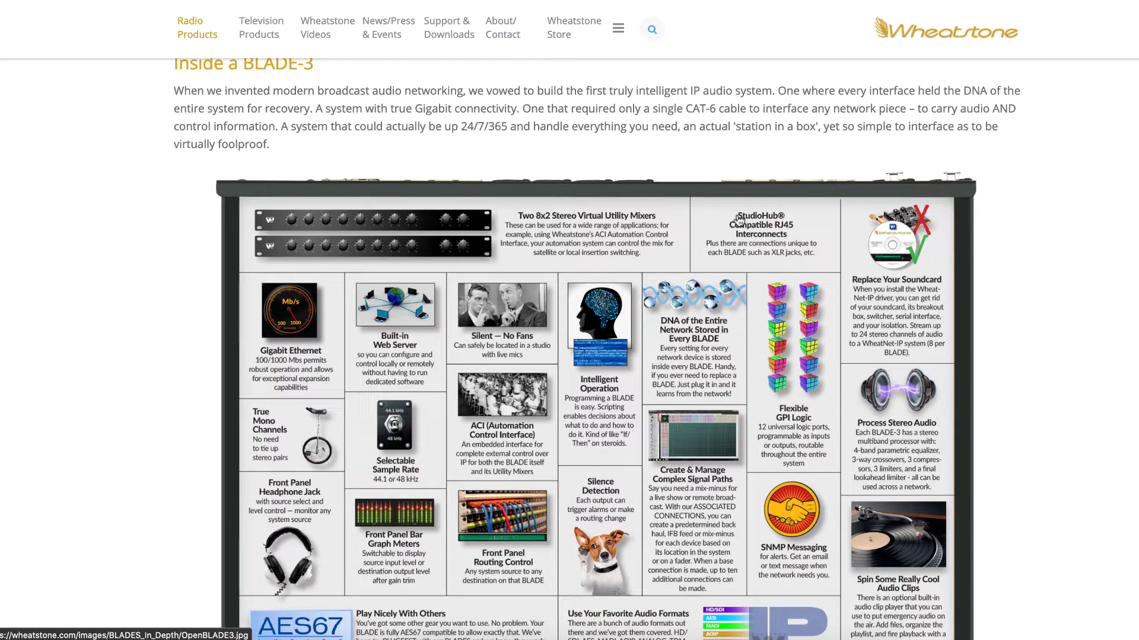
scroll(739, 220, down, 2)
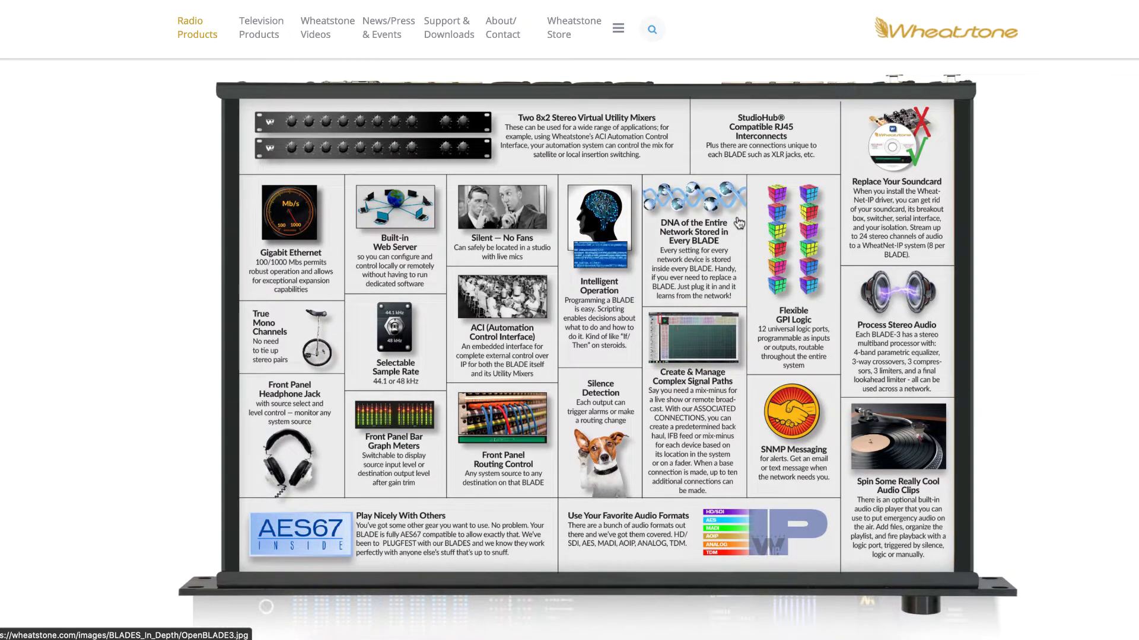
scroll(738, 223, down, 3)
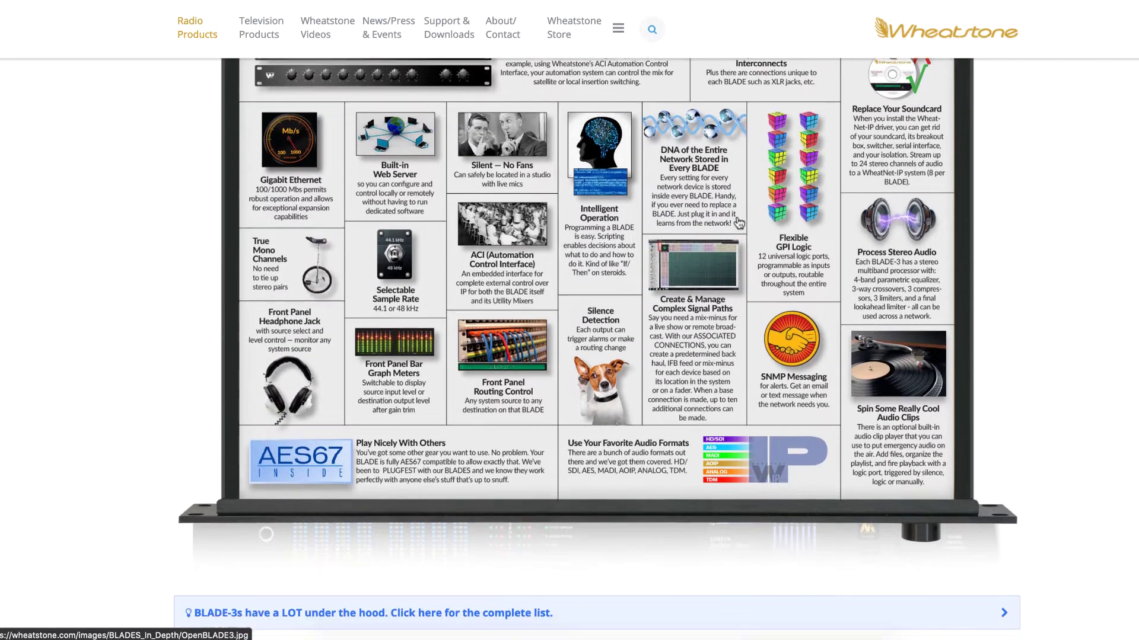
scroll(738, 223, down, 2)
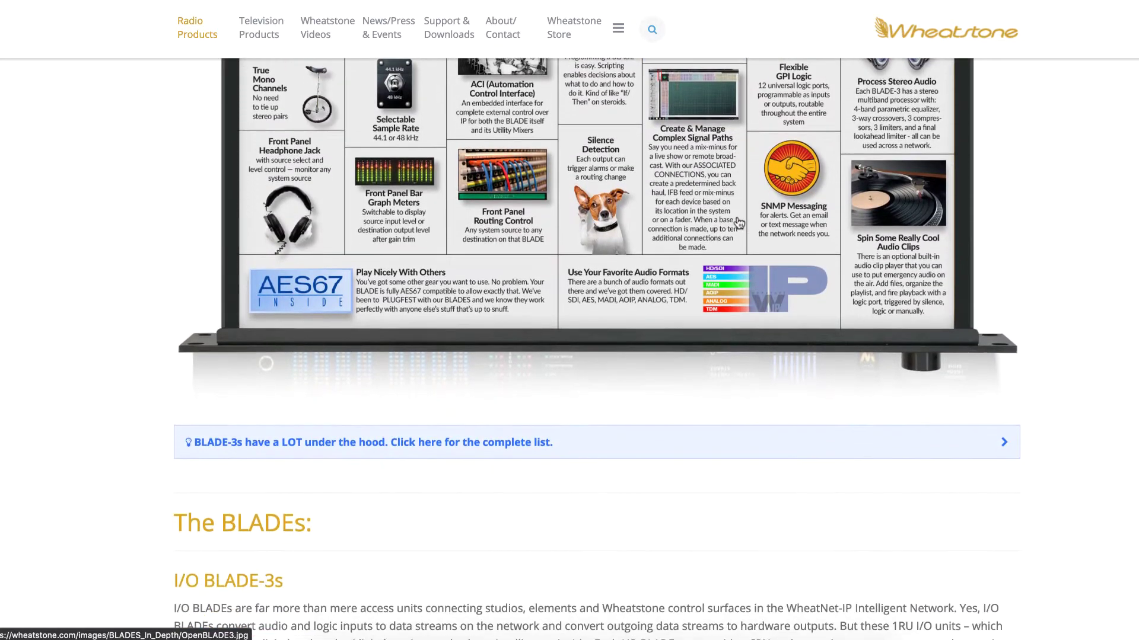
Review the I/O BLADE-3 section, covering the analog, digital, analog/digital and microphone models and their shared features.
scroll(738, 223, down, 3)
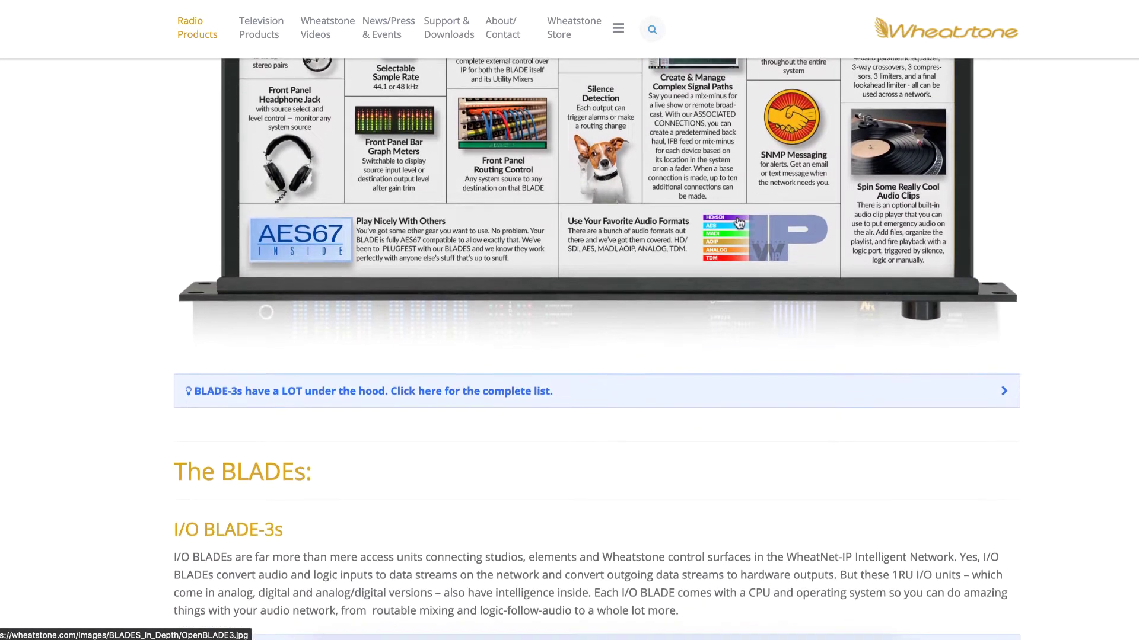
scroll(738, 222, down, 3)
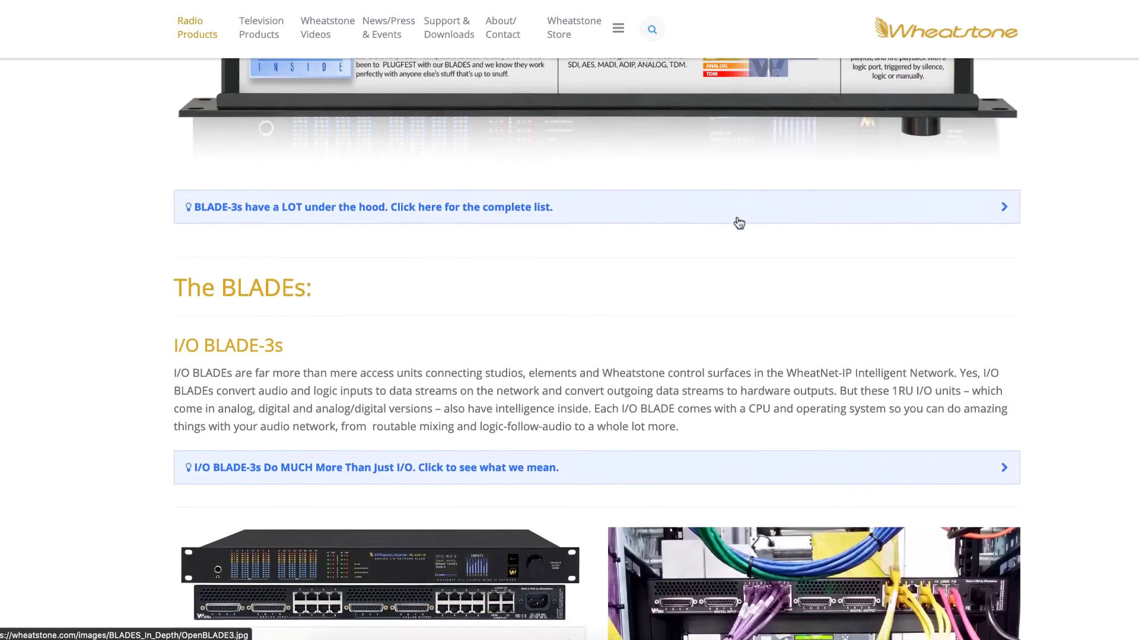
scroll(739, 223, down, 3)
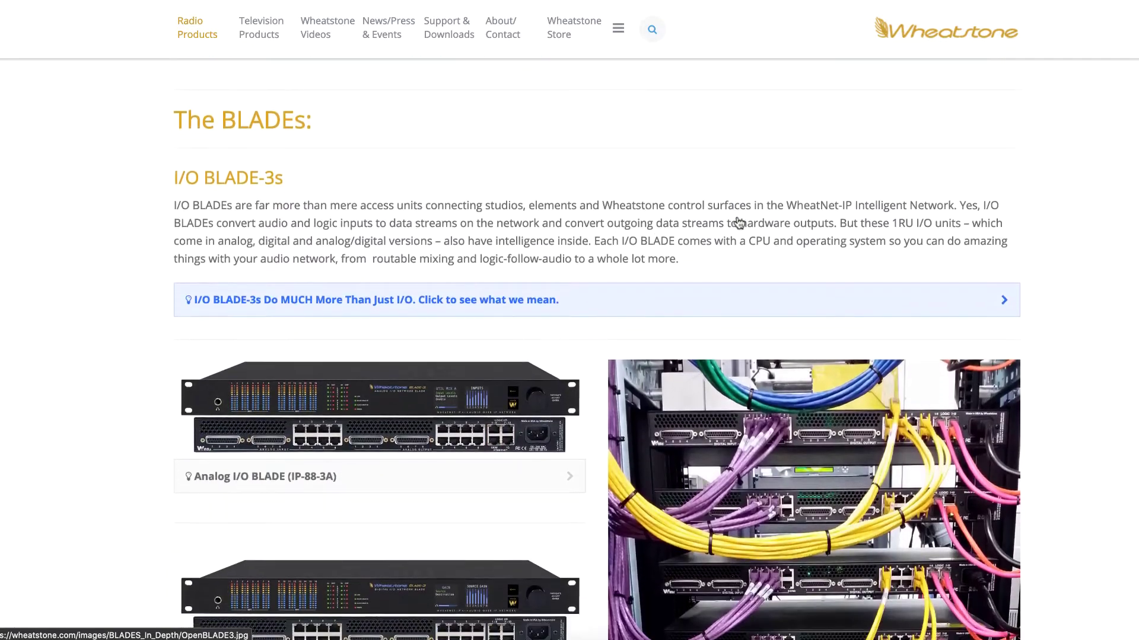
scroll(739, 223, down, 1)
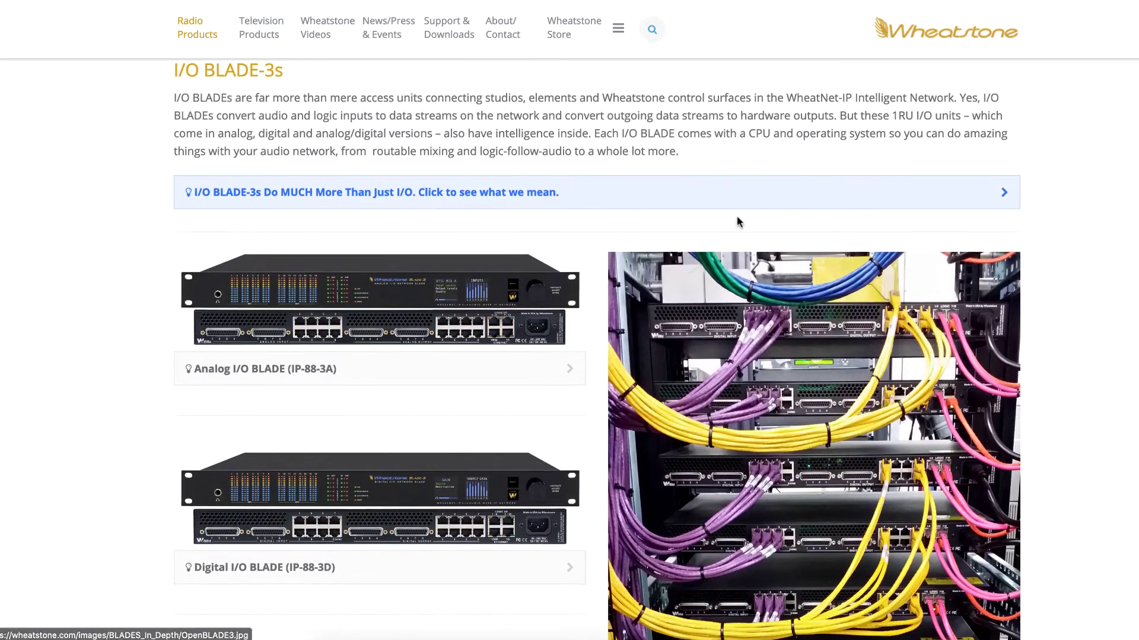
scroll(738, 225, down, 3)
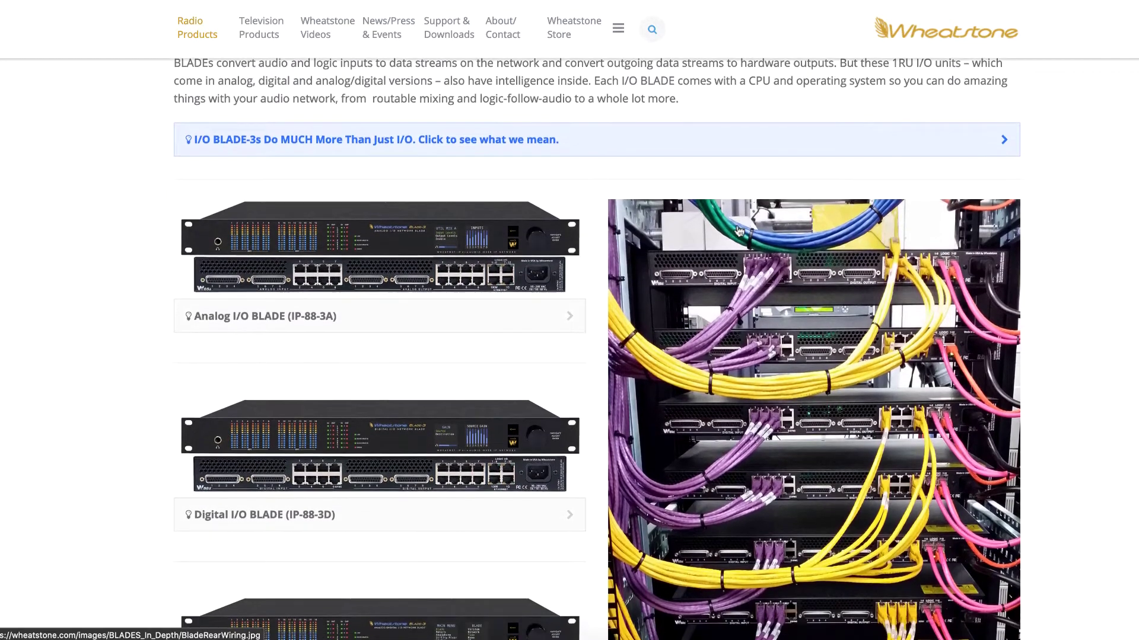
scroll(739, 232, down, 3)
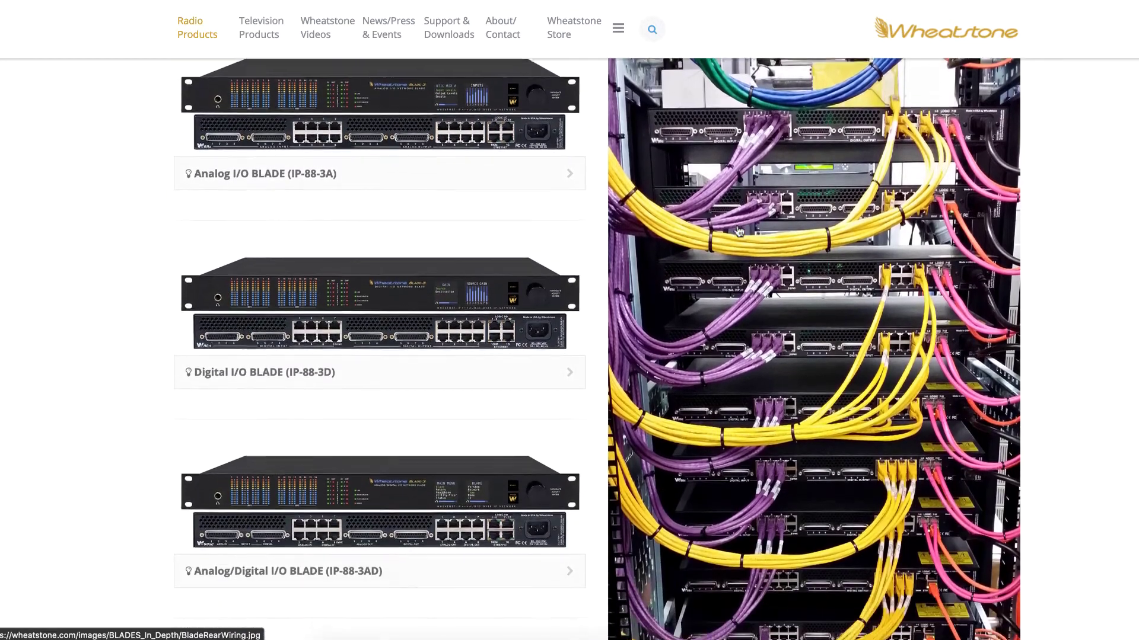
scroll(738, 232, down, 3)
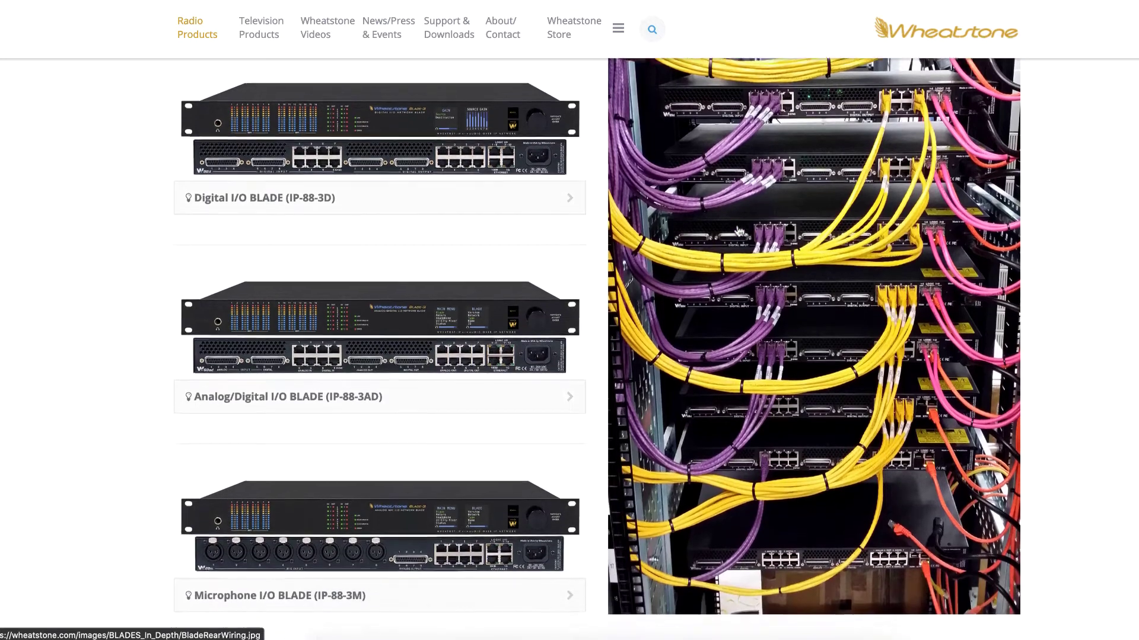
scroll(739, 231, down, 1)
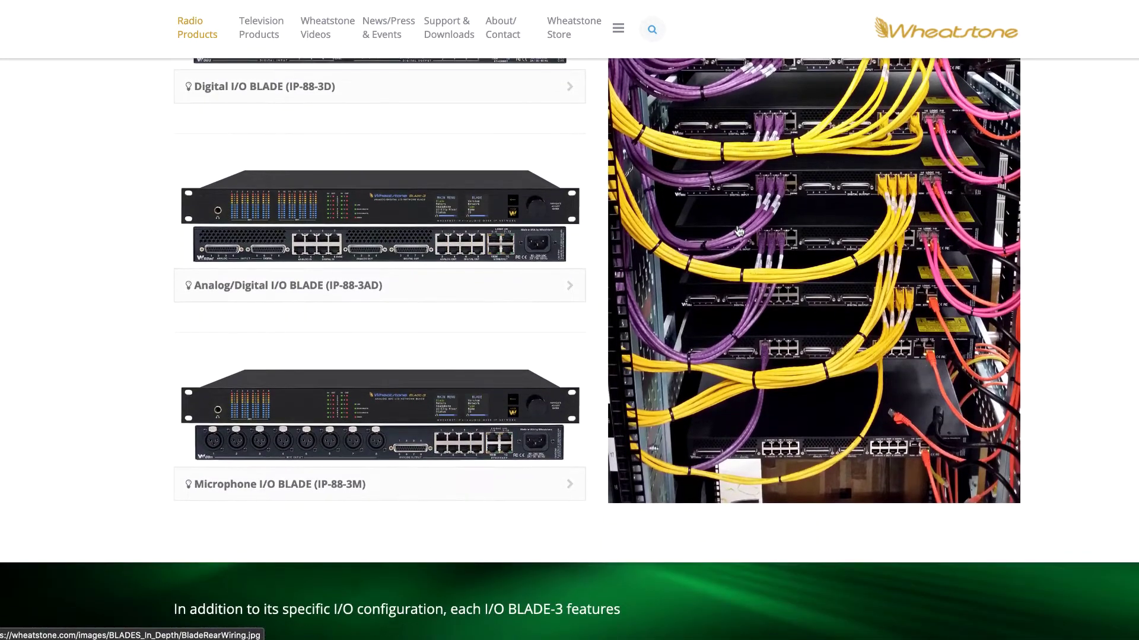
scroll(738, 232, down, 1)
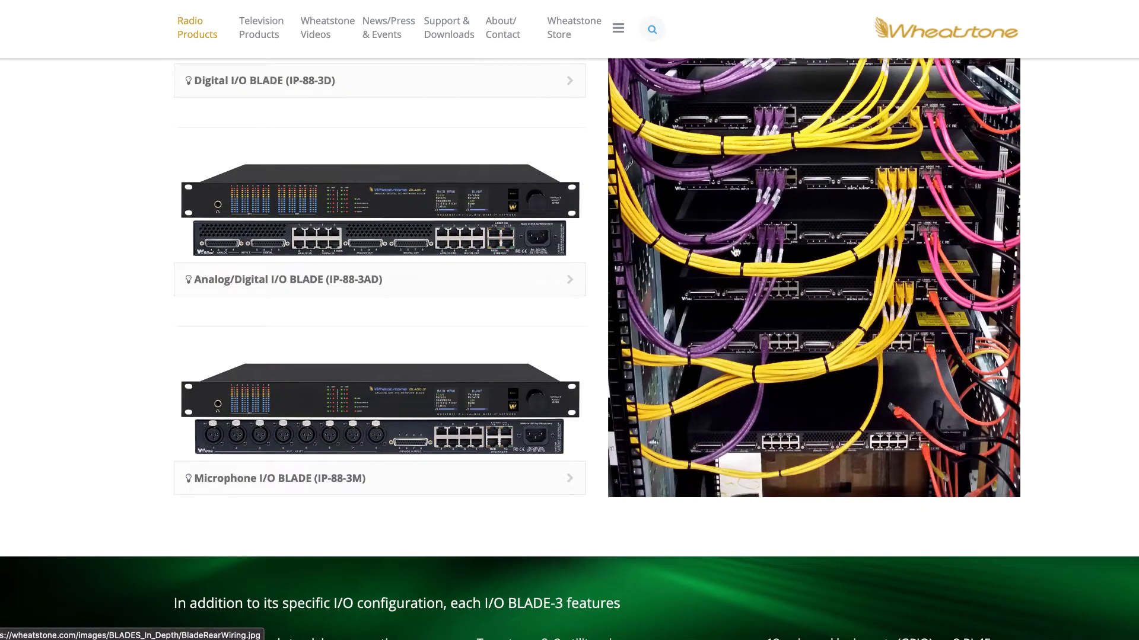
scroll(735, 251, down, 3)
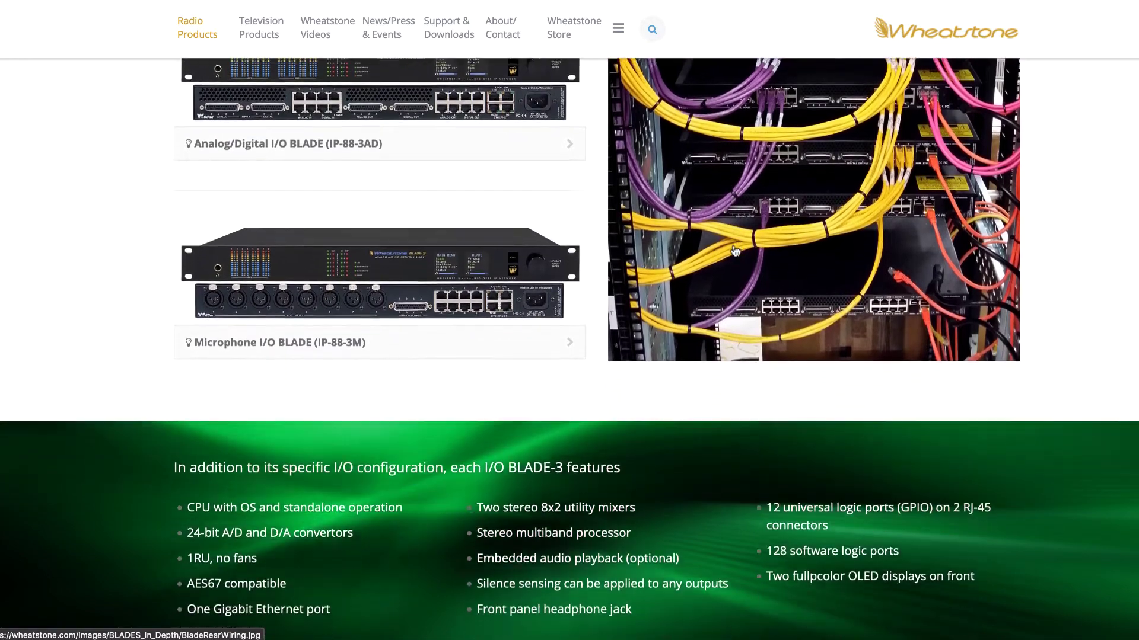
scroll(735, 252, down, 3)
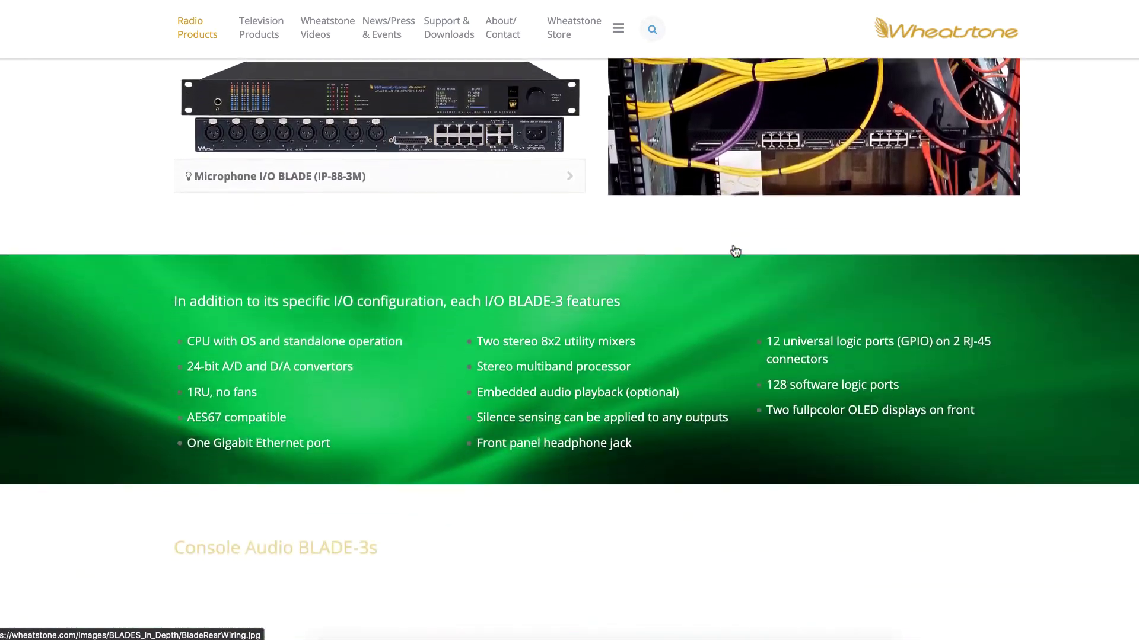
scroll(735, 251, down, 2)
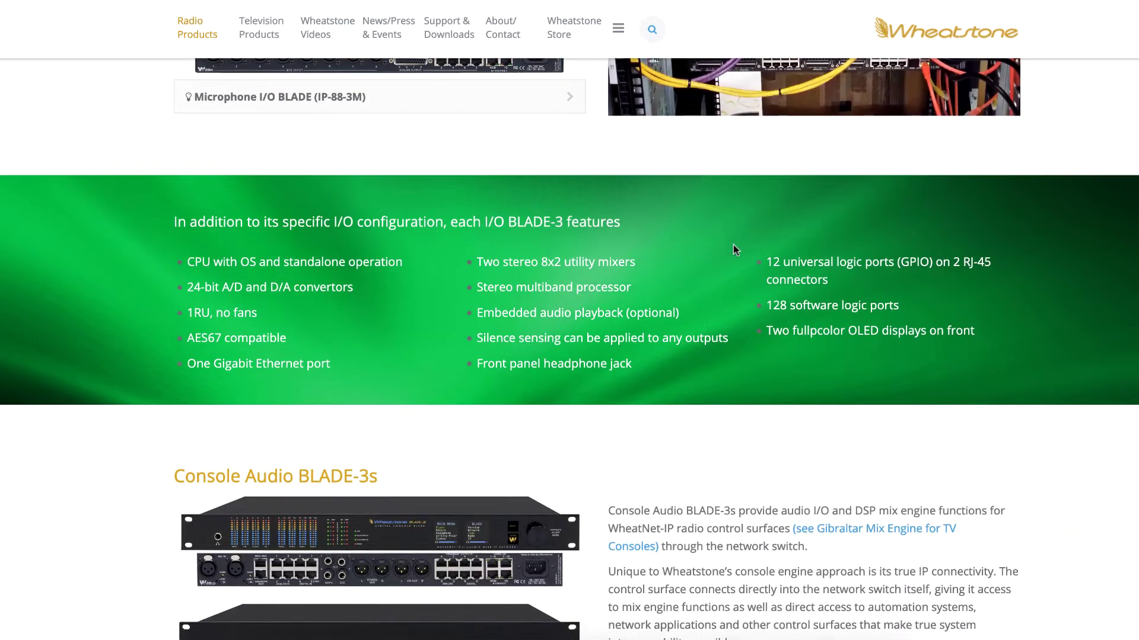
Examine the Console Audio BLADE-3s, Mix Engine BLADE-3s, SwitchBlade and PhoneBlade descriptions on the overview page.
scroll(733, 244, down, 2)
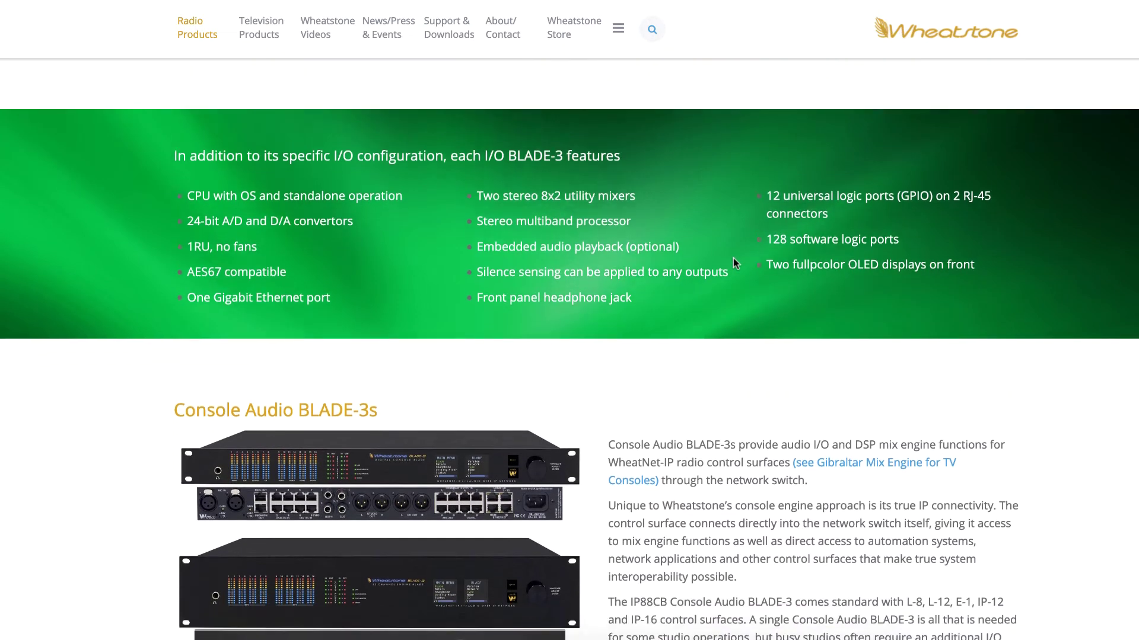
scroll(733, 261, down, 2)
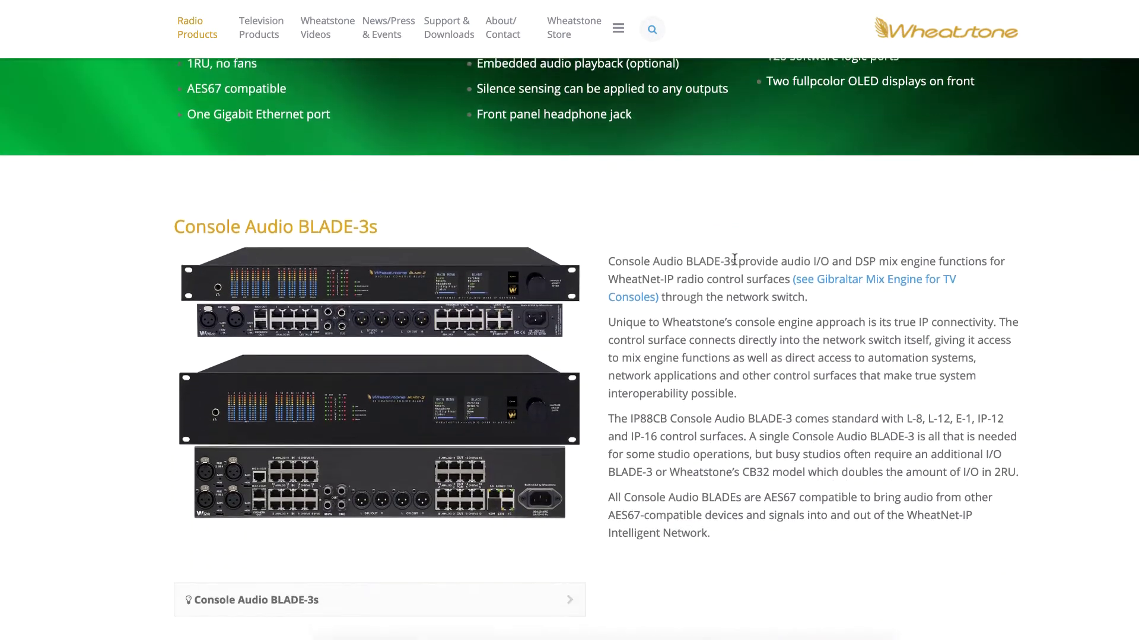
scroll(737, 263, down, 3)
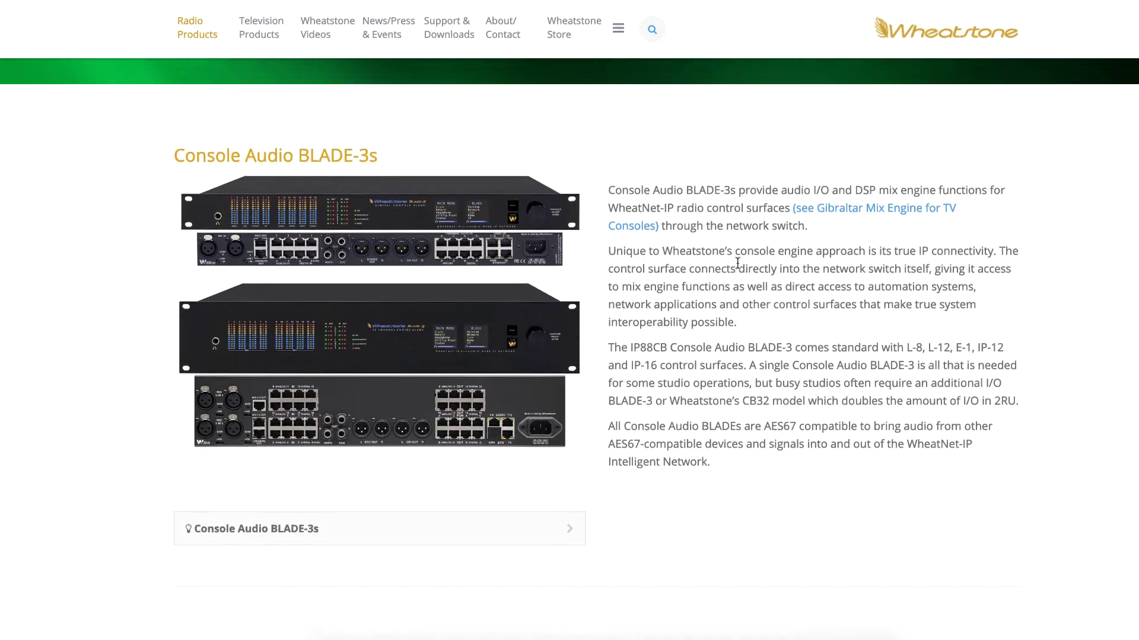
scroll(737, 263, down, 1)
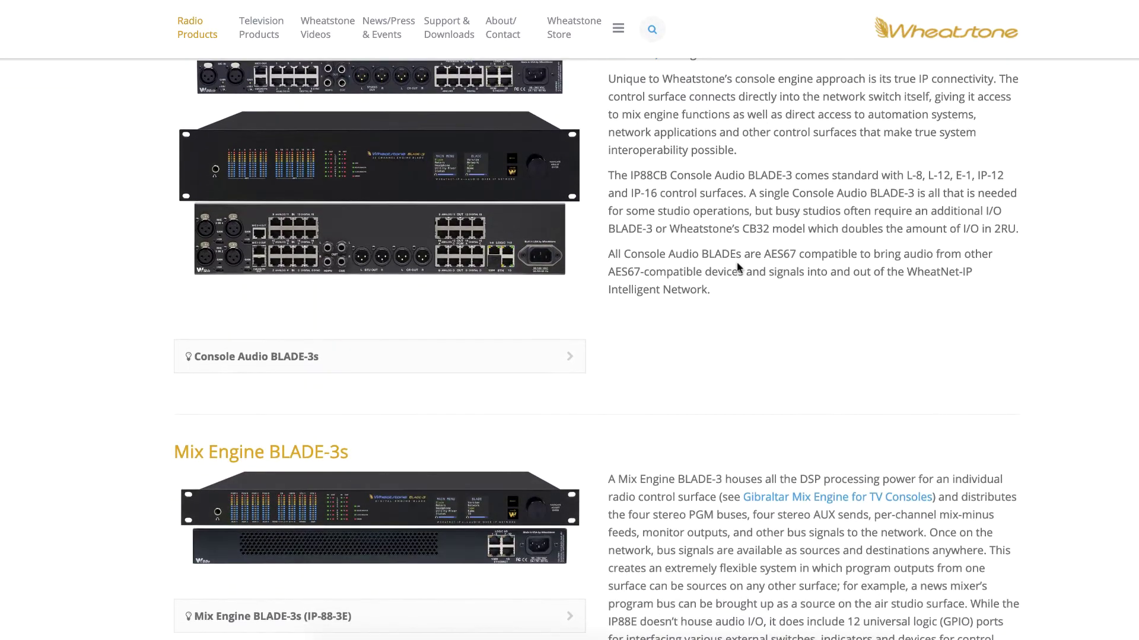
scroll(738, 266, down, 5)
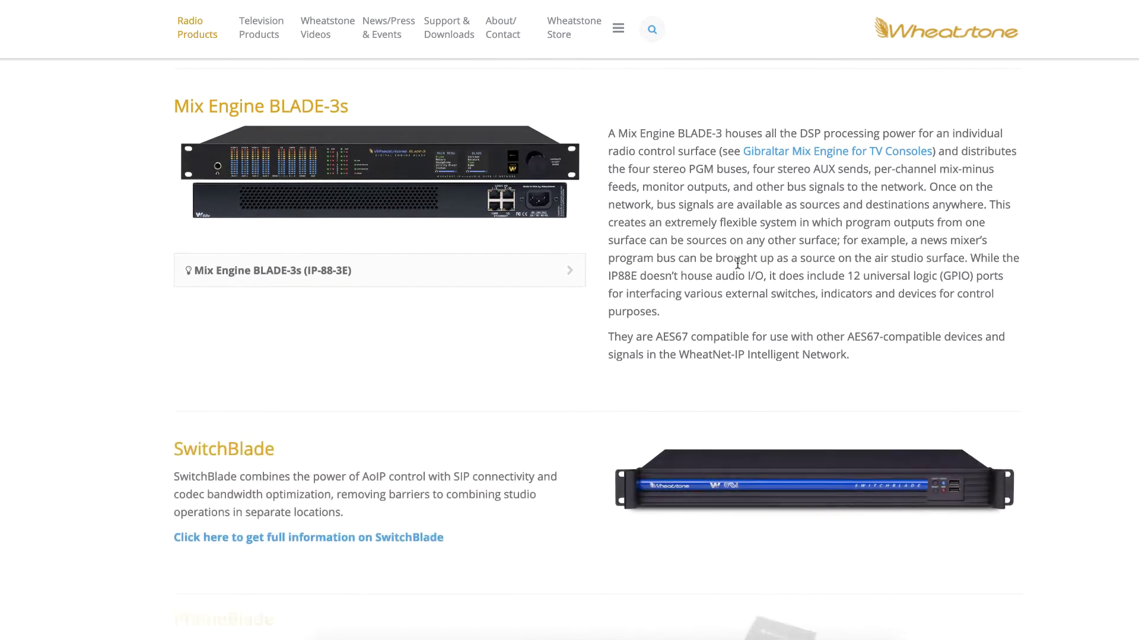
scroll(737, 262, down, 4)
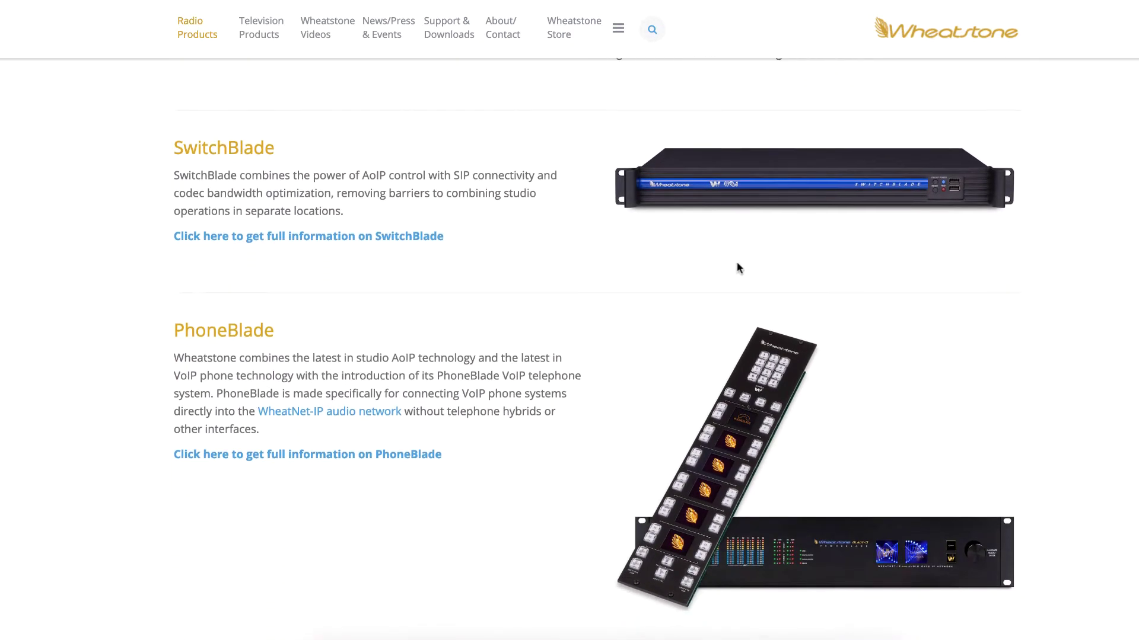
scroll(738, 268, down, 3)
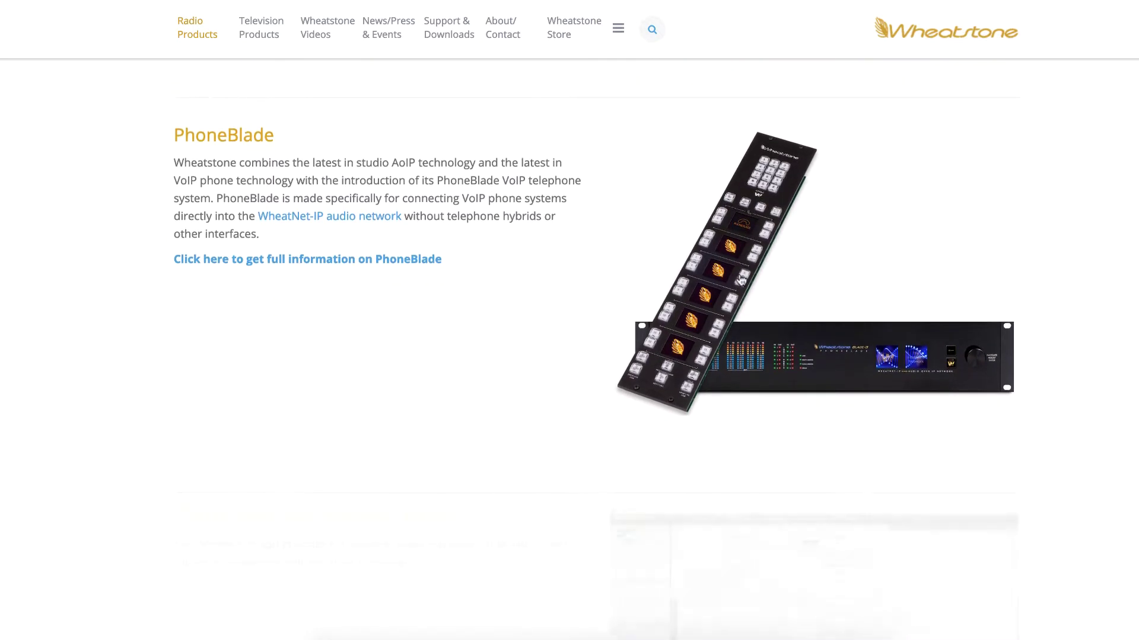
Look through the BLADE Clip Player Software, WheatNet IP Audio Driver and Special Use BLADE-3s sections.
scroll(742, 280, down, 3)
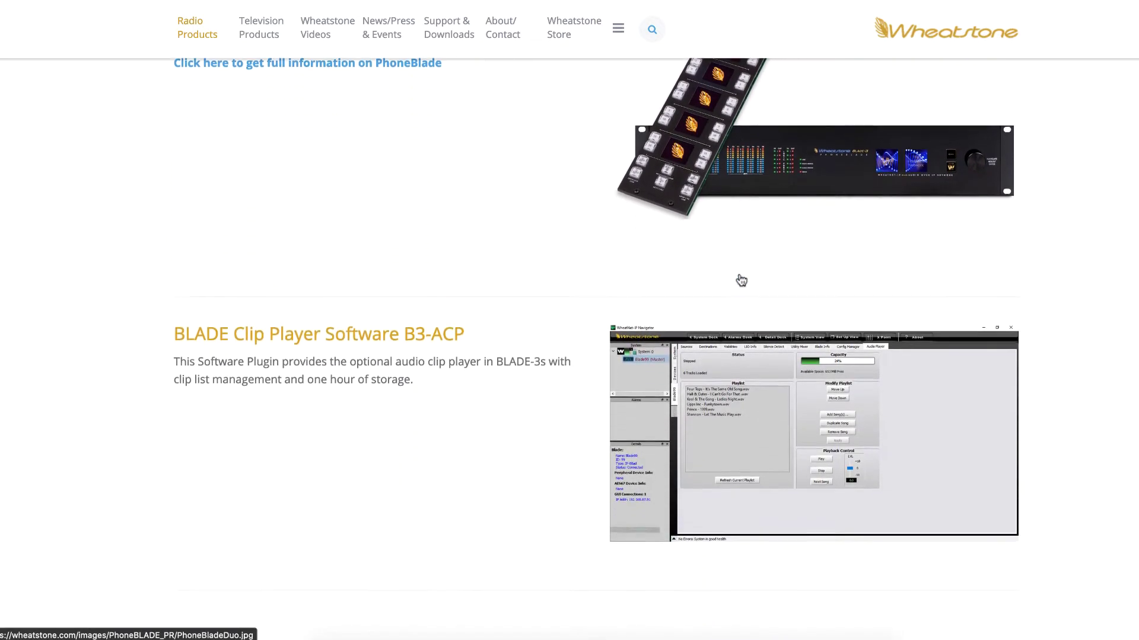
scroll(741, 280, down, 2)
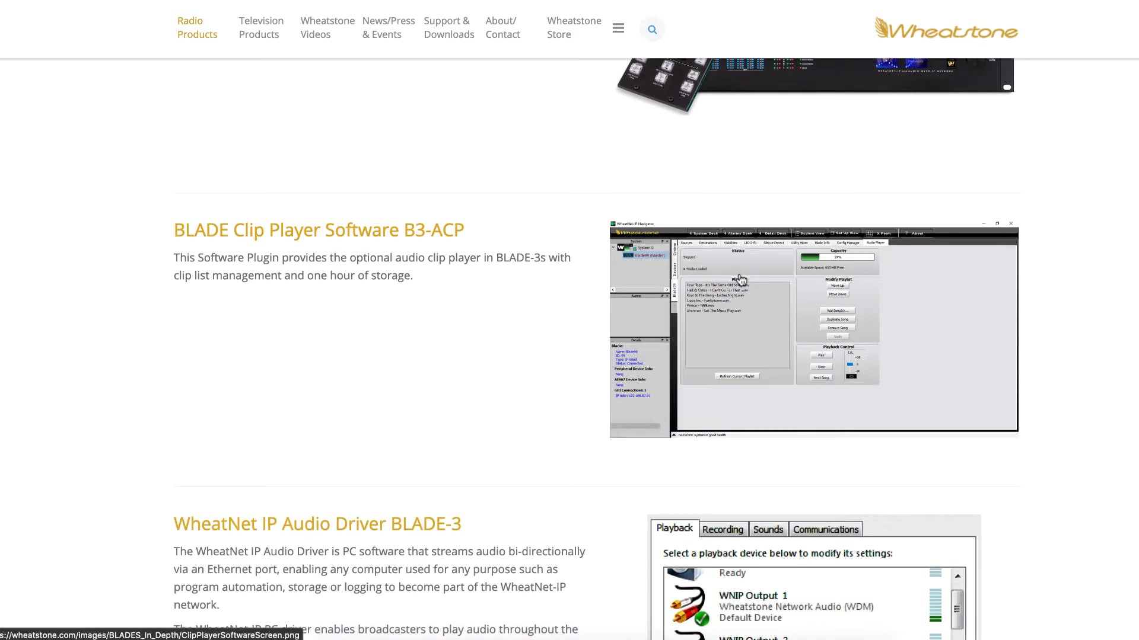
scroll(742, 280, down, 5)
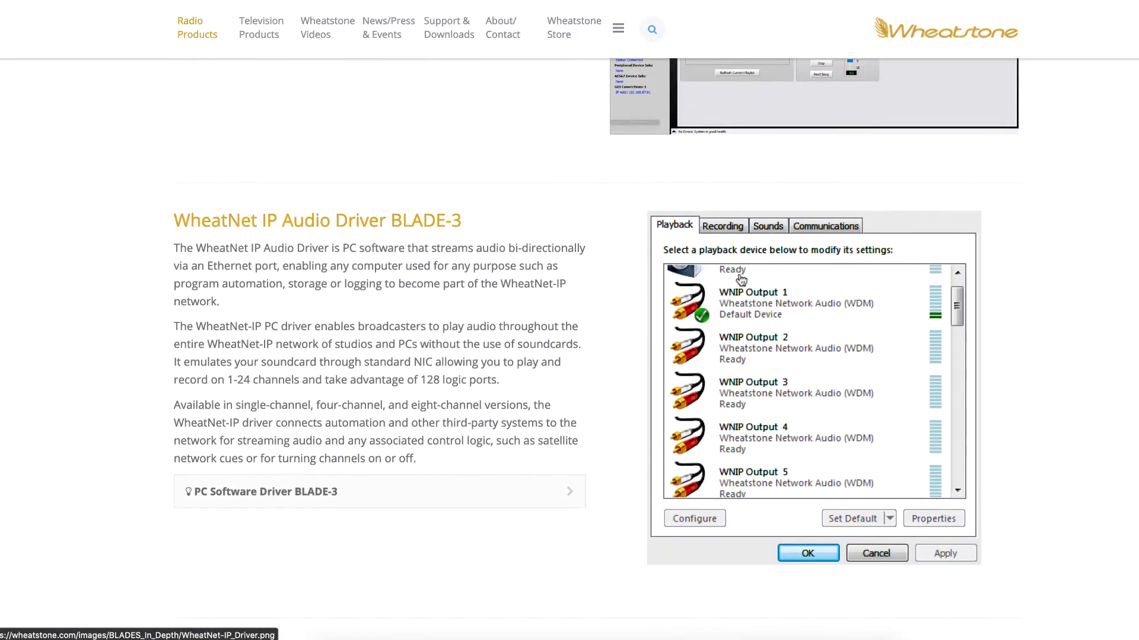
scroll(717, 316, down, 4)
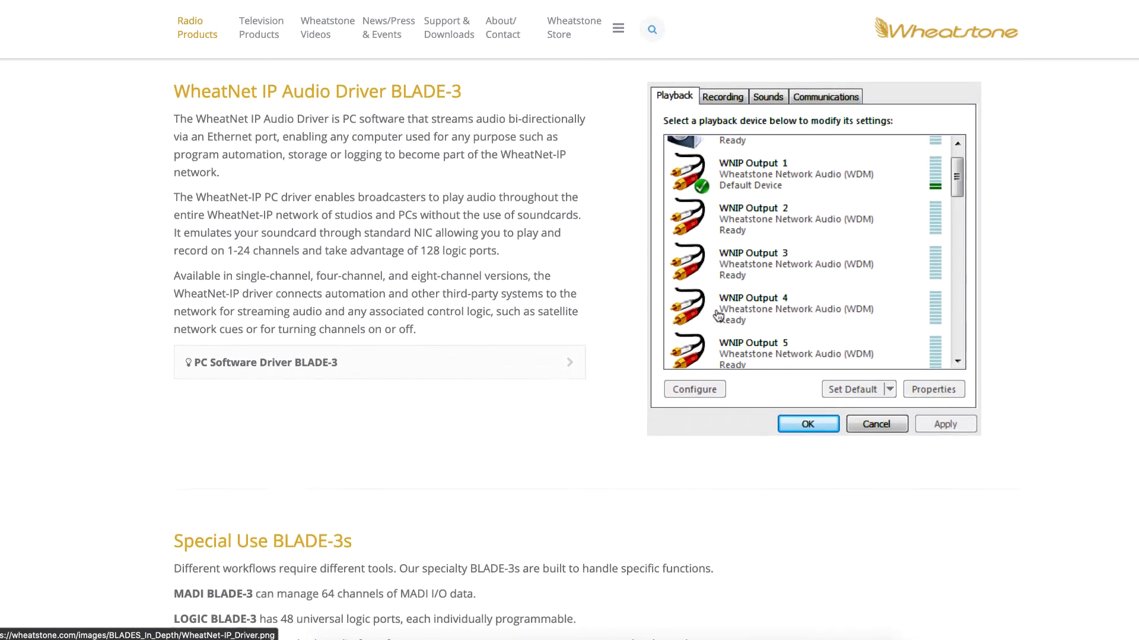
scroll(717, 316, down, 4)
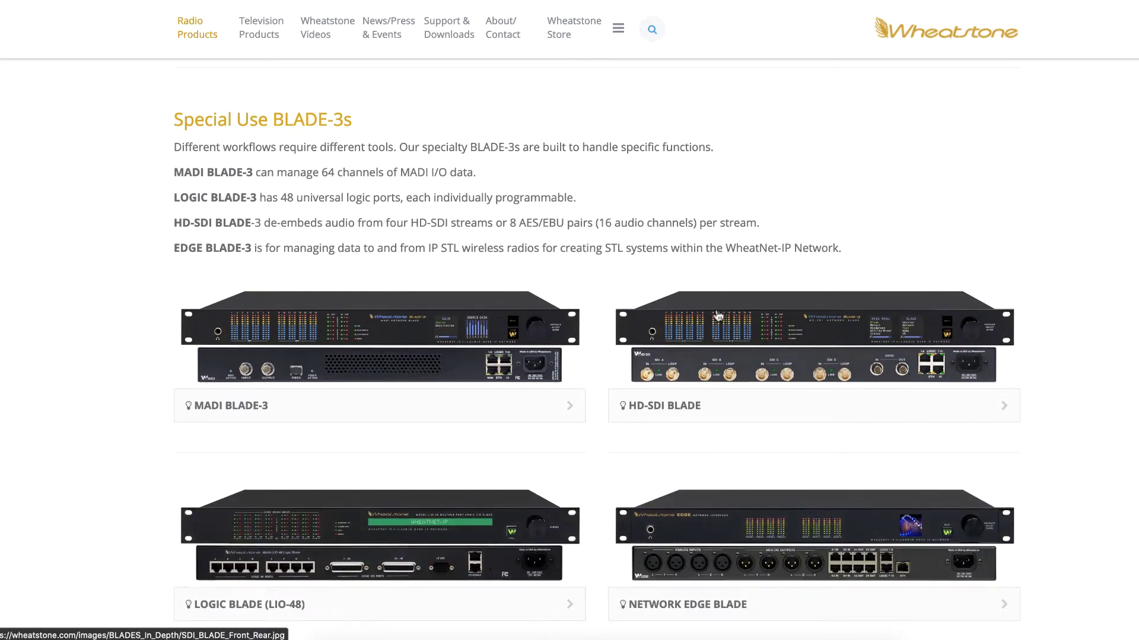
Look through the remaining Special Use models, the Processing BLADE-3s section, The Power of BLADES and the BLADEFEST 2018 article.
scroll(718, 316, down, 5)
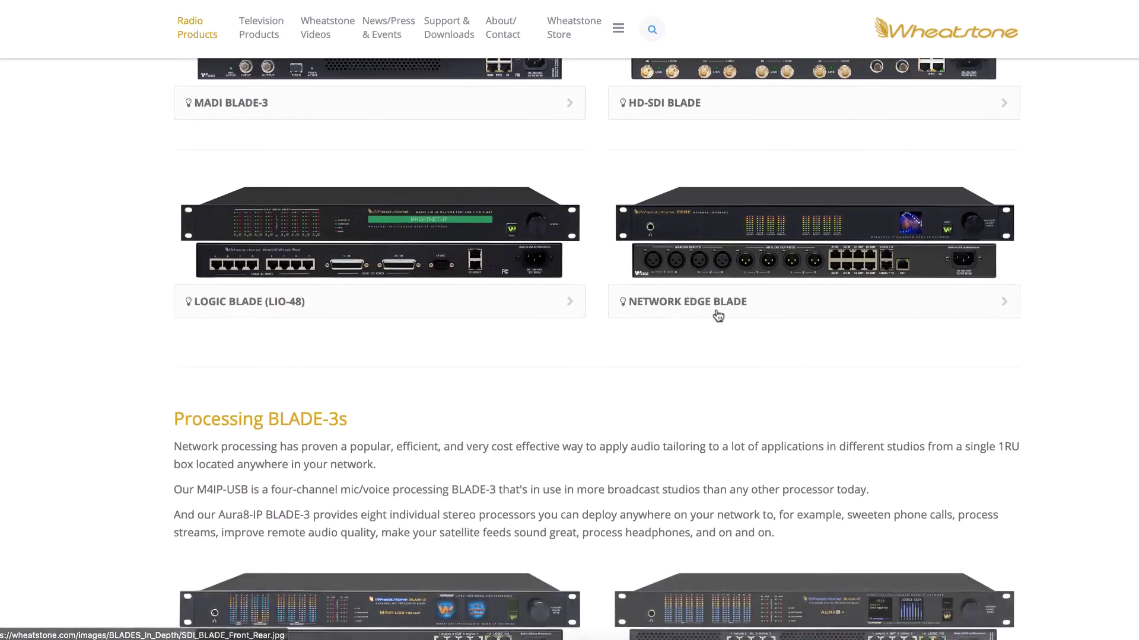
scroll(718, 316, down, 5)
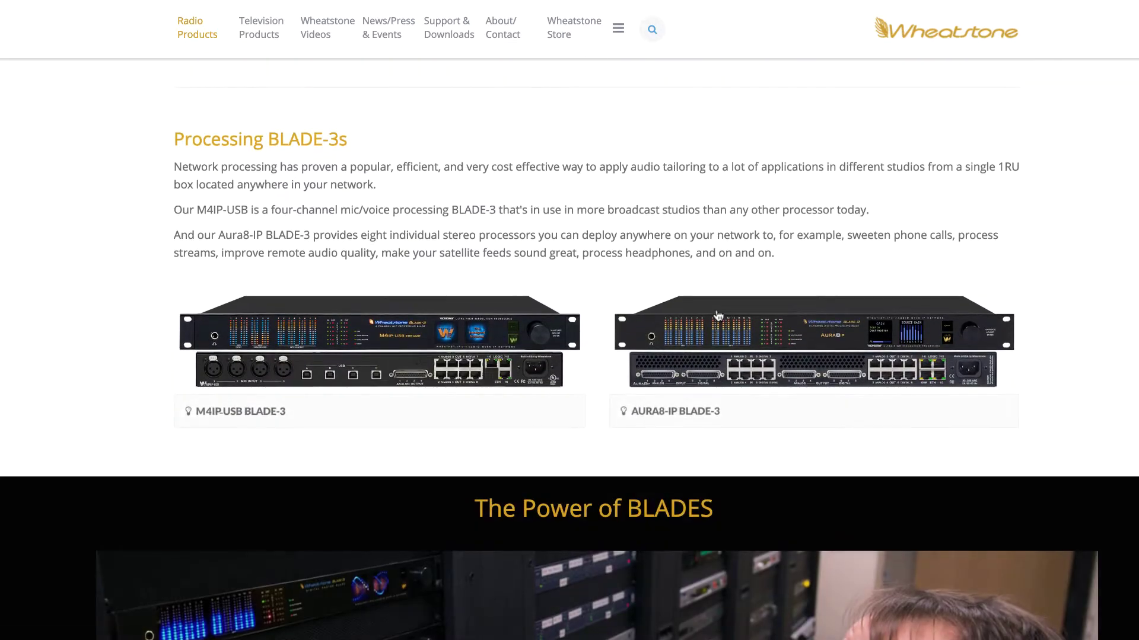
scroll(717, 315, down, 6)
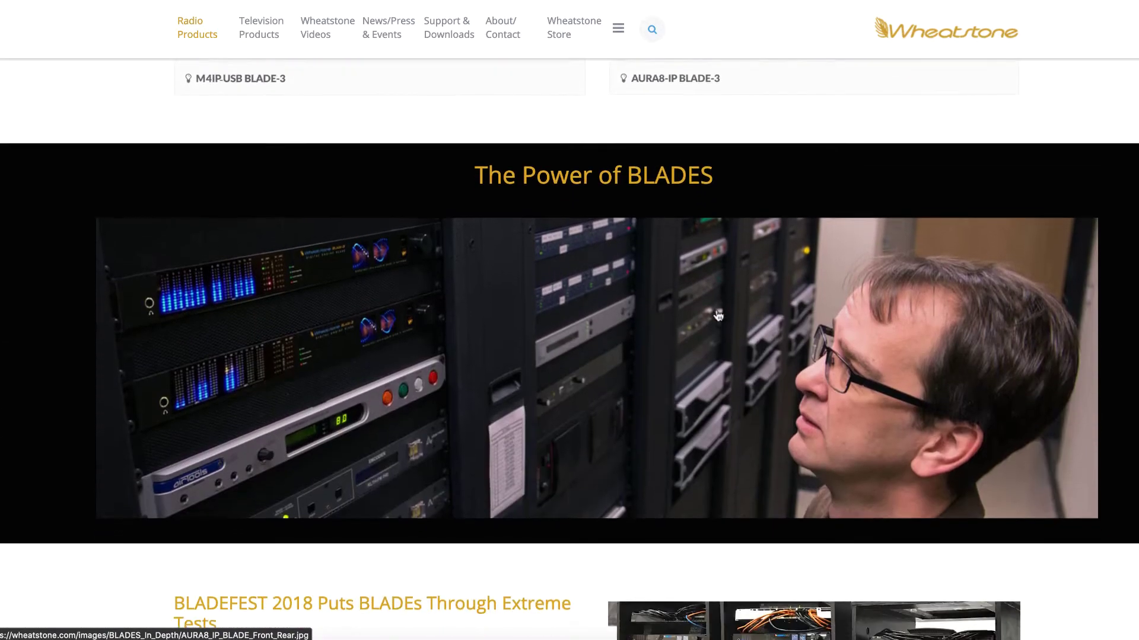
scroll(719, 315, down, 4)
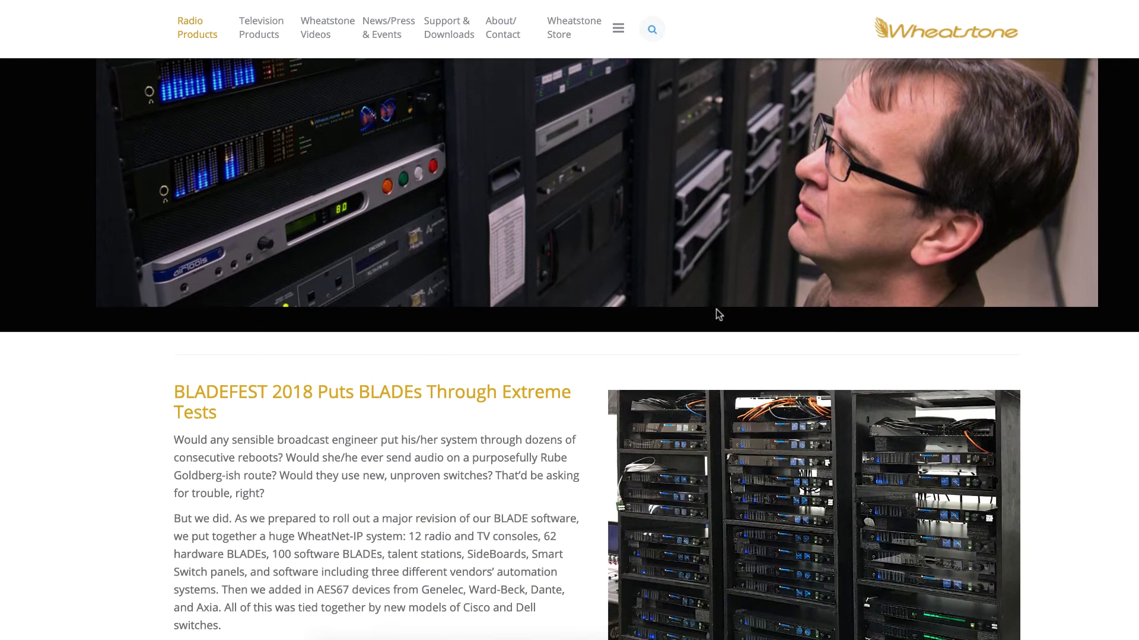
scroll(719, 314, down, 8)
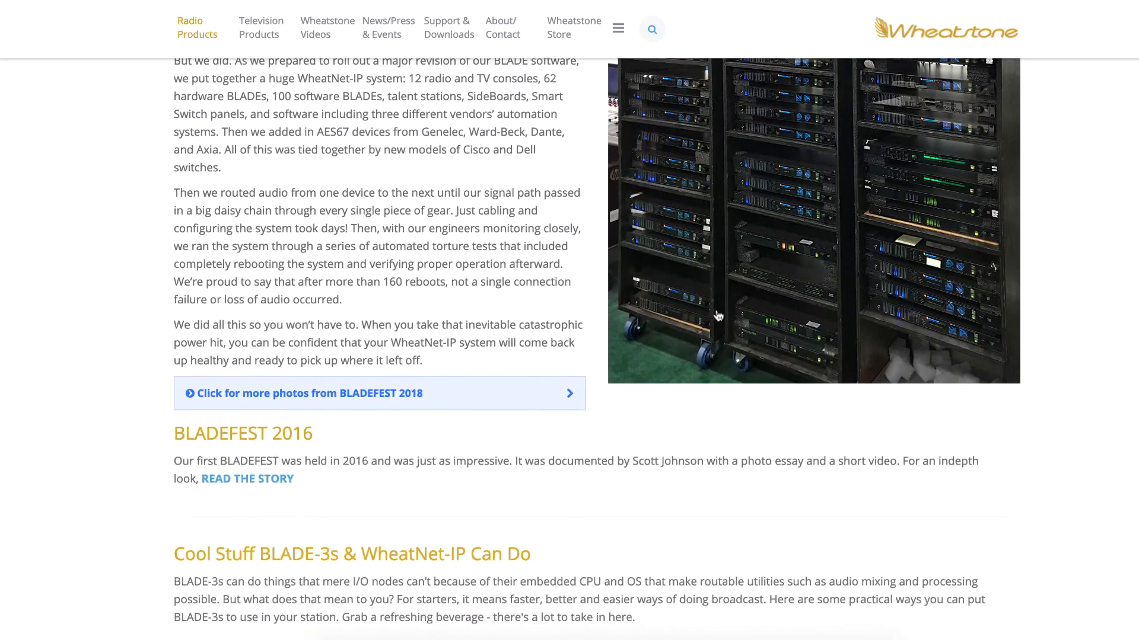
Review the Cool Stuff section's entries on audio routing, salvos, auto mono summing and quick source and destination changes.
scroll(716, 311, down, 3)
scroll(716, 316, down, 4)
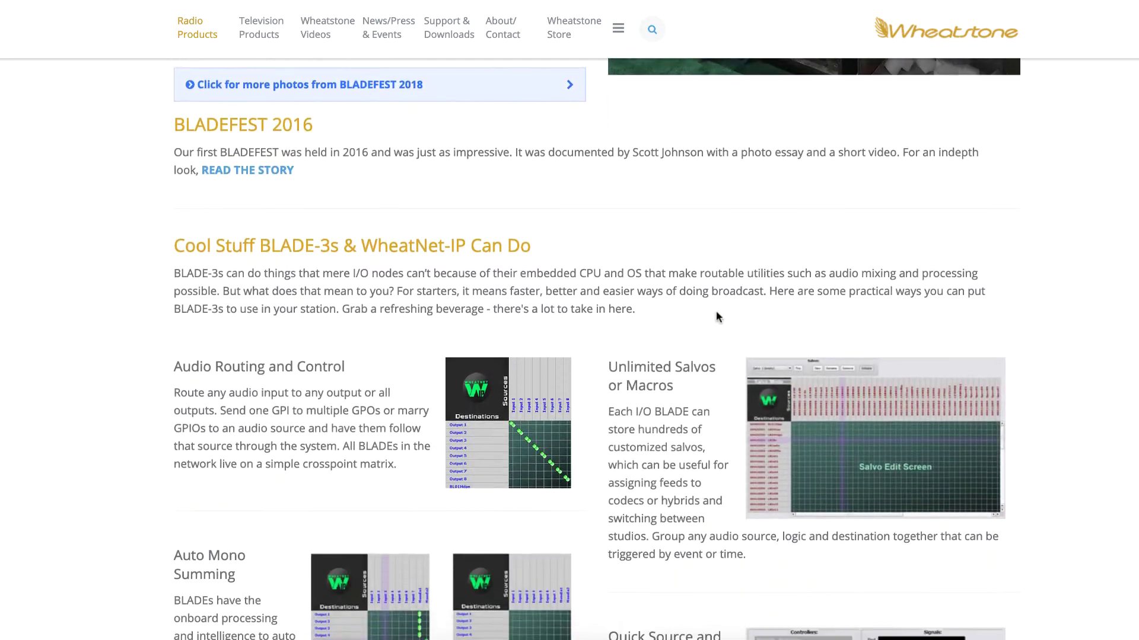
scroll(716, 317, up, 1)
scroll(717, 316, down, 1)
scroll(716, 315, down, 2)
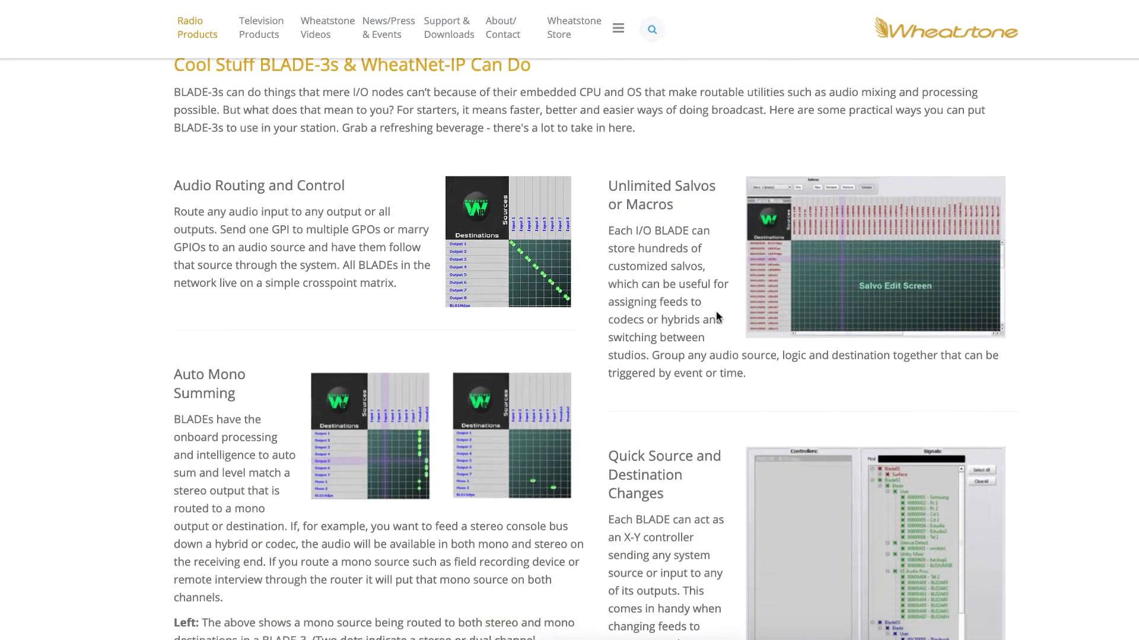
scroll(716, 313, down, 5)
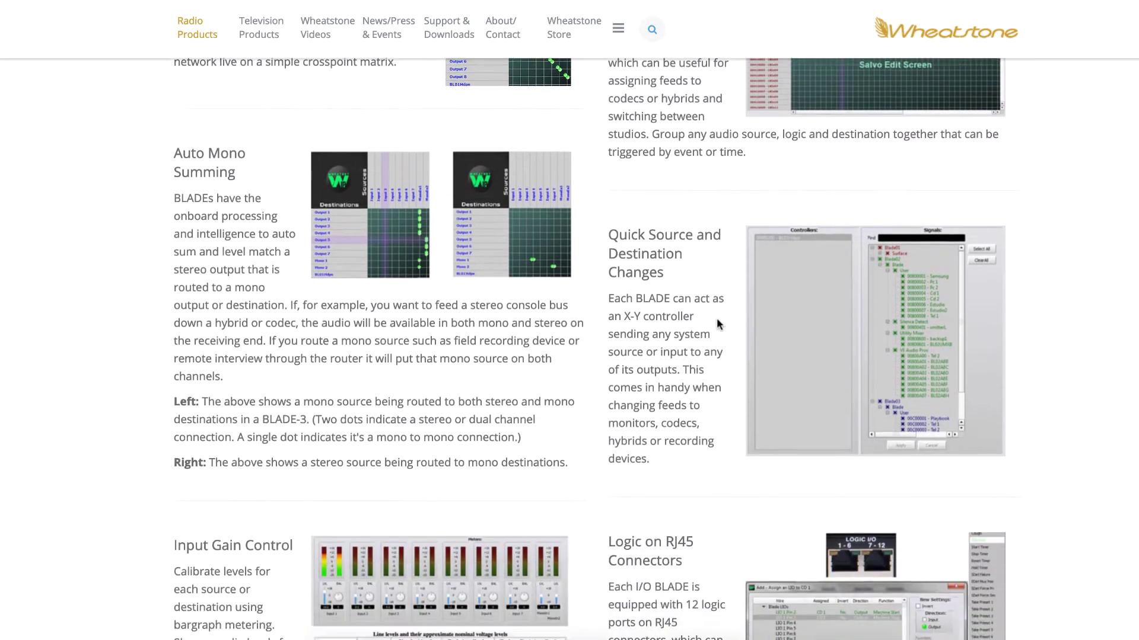
scroll(716, 324, down, 2)
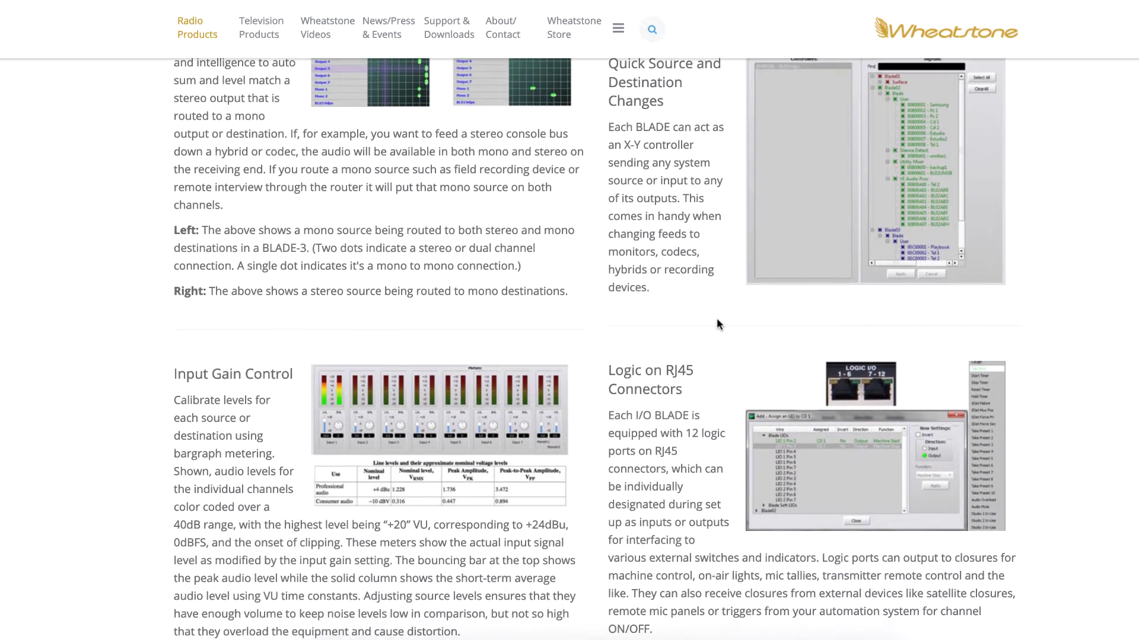
Read the remaining Cool Stuff entries, from Input Gain Control and RJ45 logic through mixers, SNMP and automation to silence detection.
scroll(716, 324, down, 5)
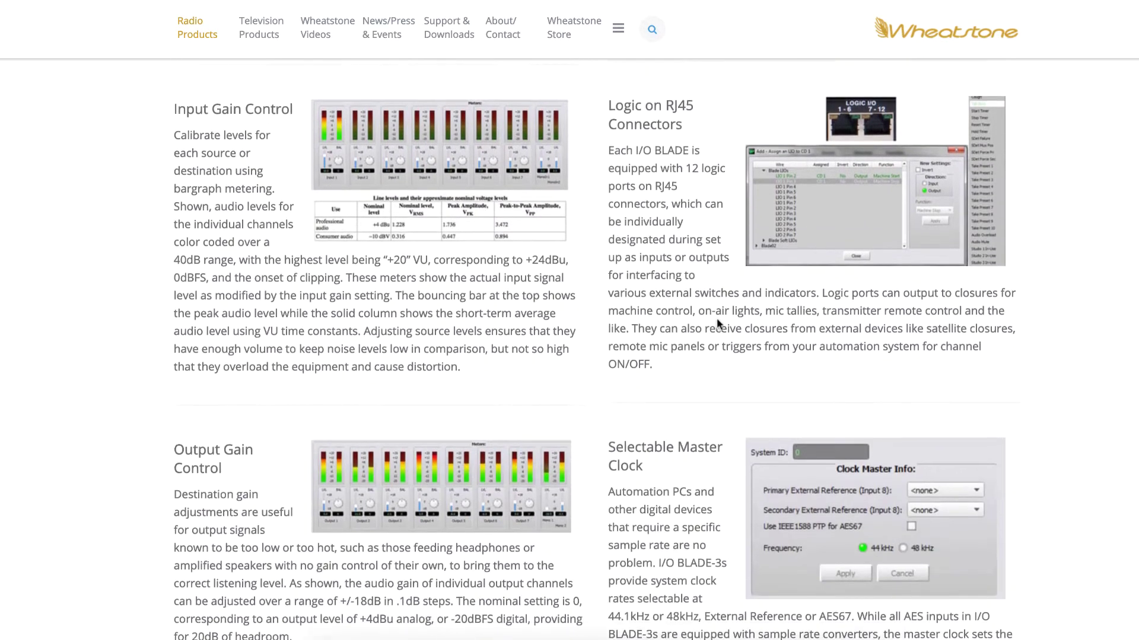
scroll(717, 324, down, 5)
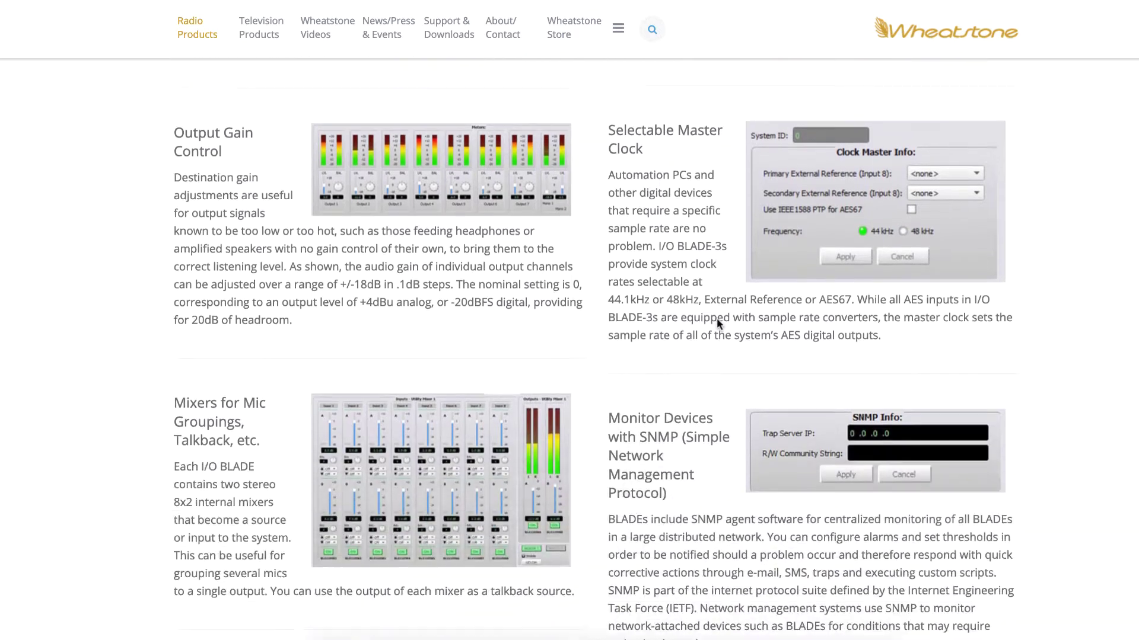
scroll(716, 324, down, 5)
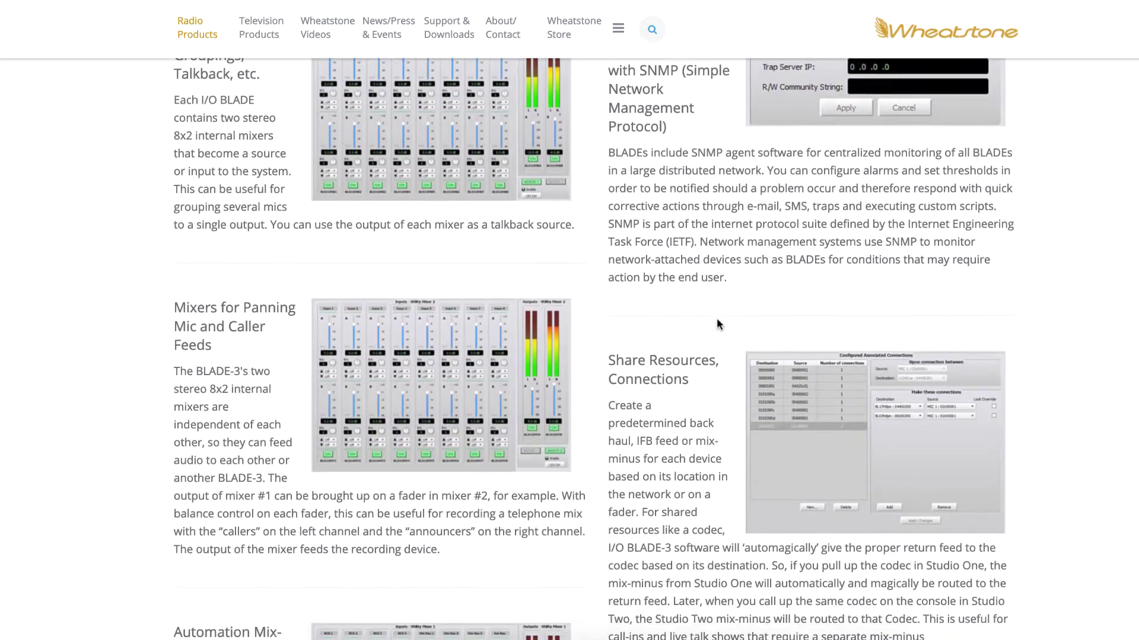
scroll(716, 319, down, 5)
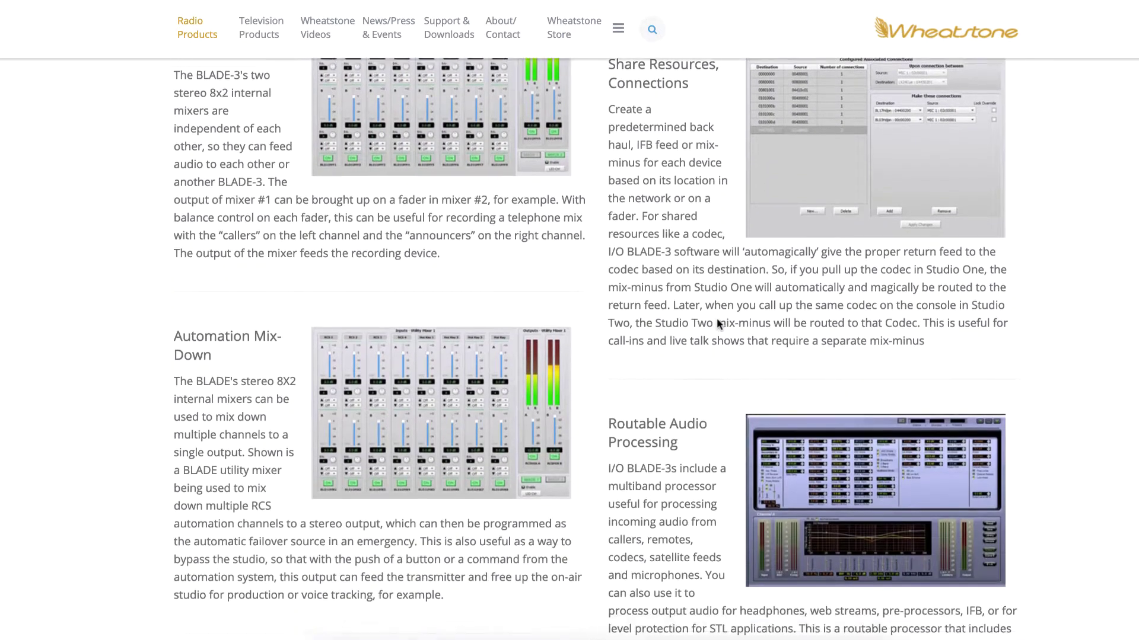
scroll(717, 323, down, 5)
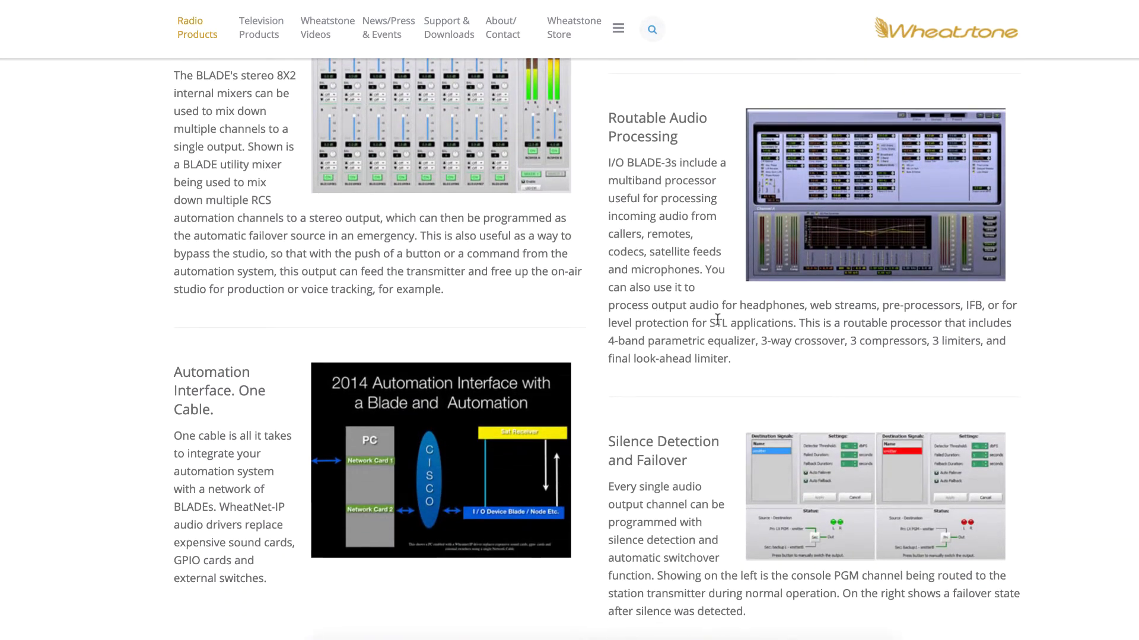
scroll(717, 319, down, 5)
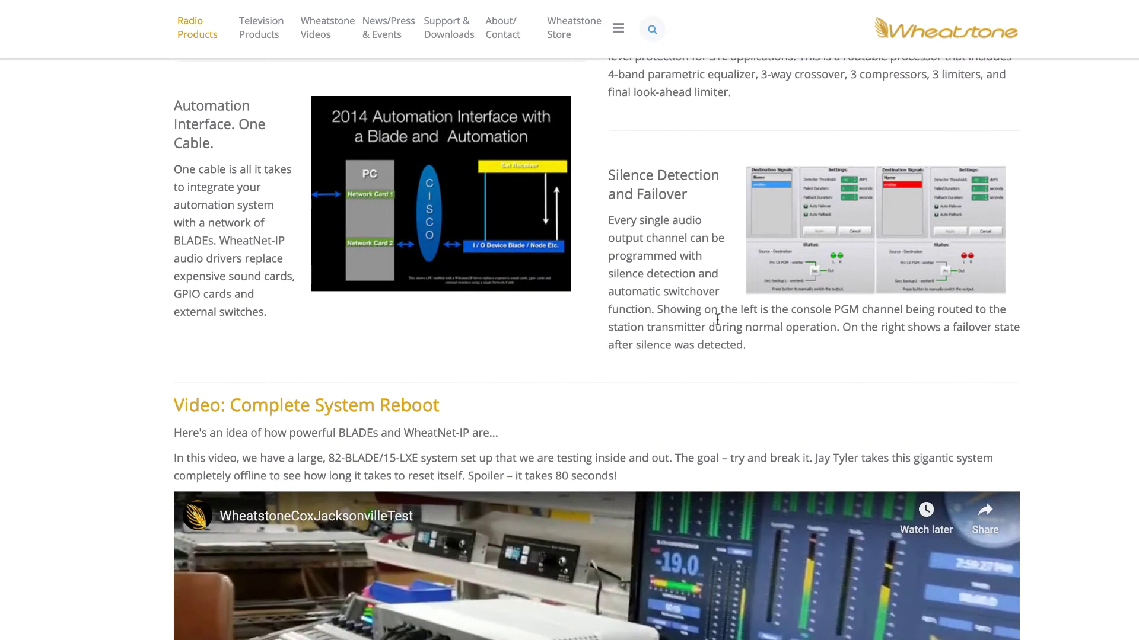
scroll(717, 319, down, 5)
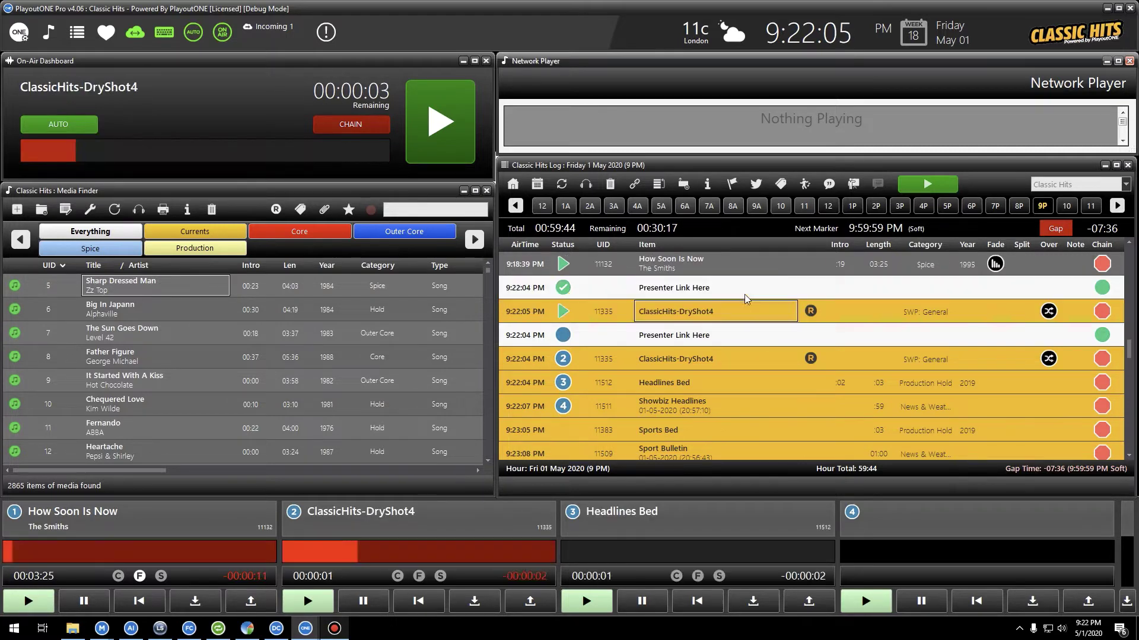
Switch to PlayoutONE Data Controller, reposition its window and open the Wheatstone Command Matrix.
click(276, 628)
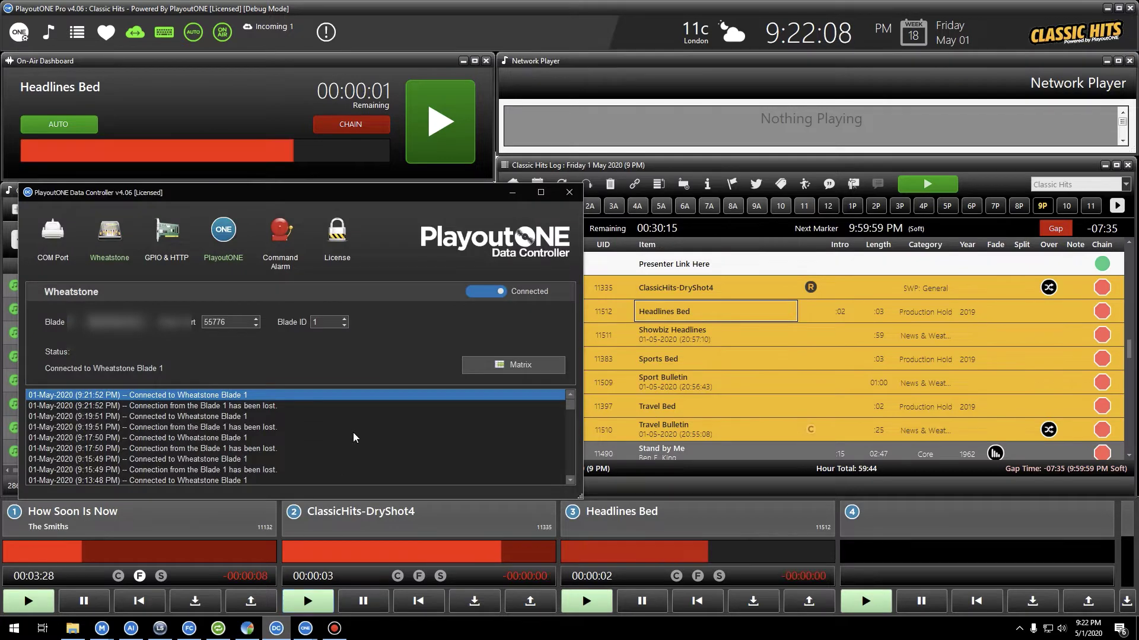
drag(308, 197, 359, 190)
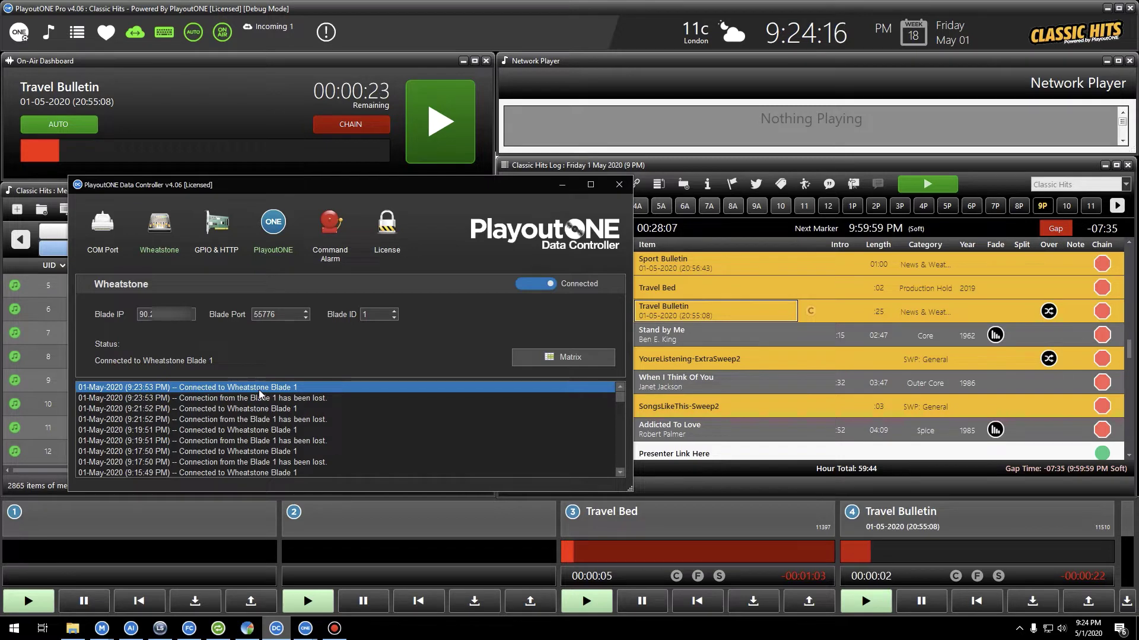
click(553, 365)
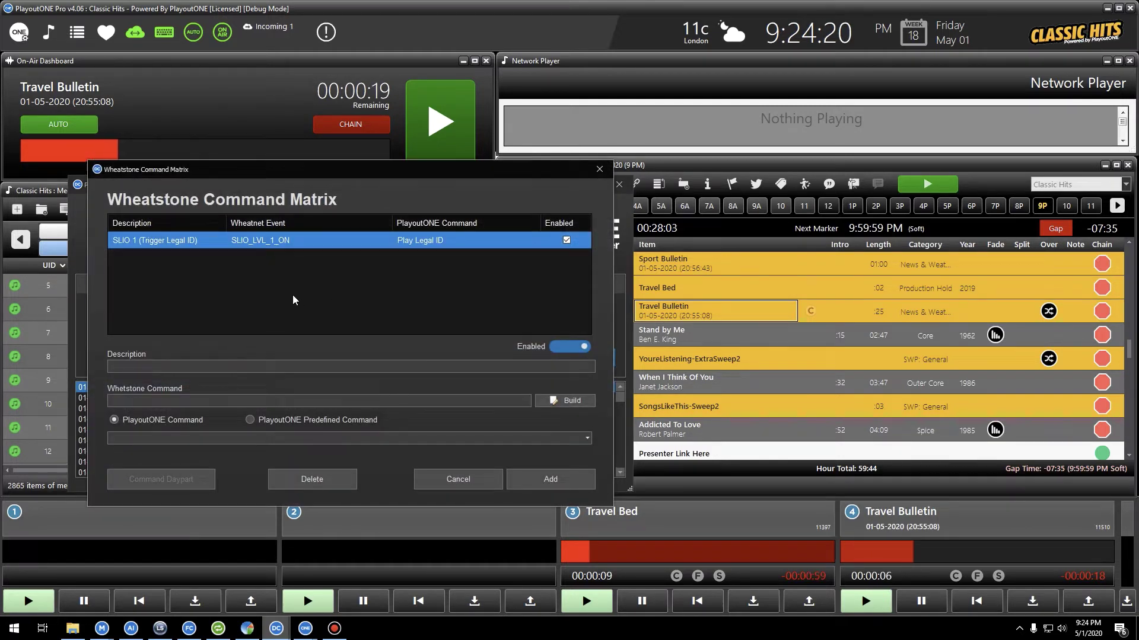
Load the SLIO 1 (Trigger Legal ID) entry, check its predefined command choices, keep Play Legal ID and update the entry.
click(202, 244)
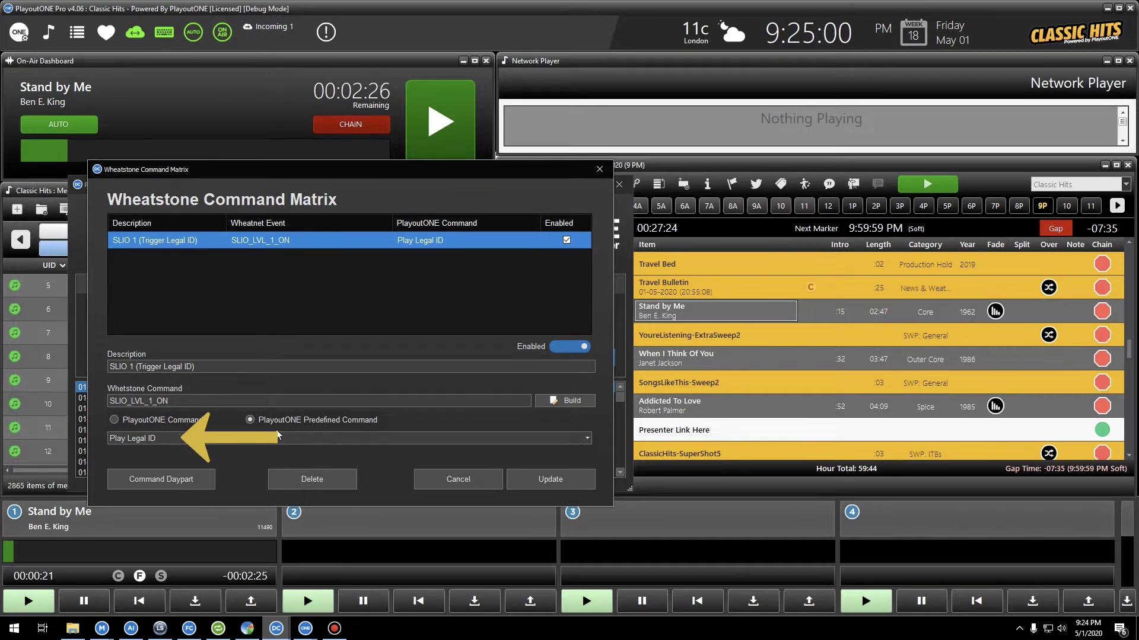
click(587, 439)
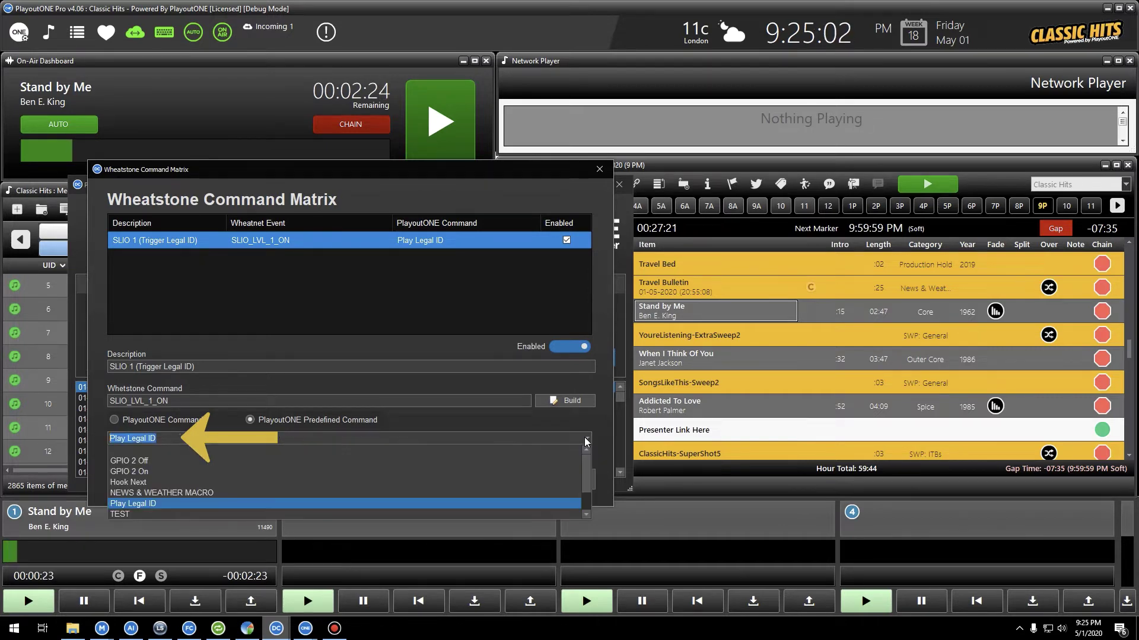
click(587, 440)
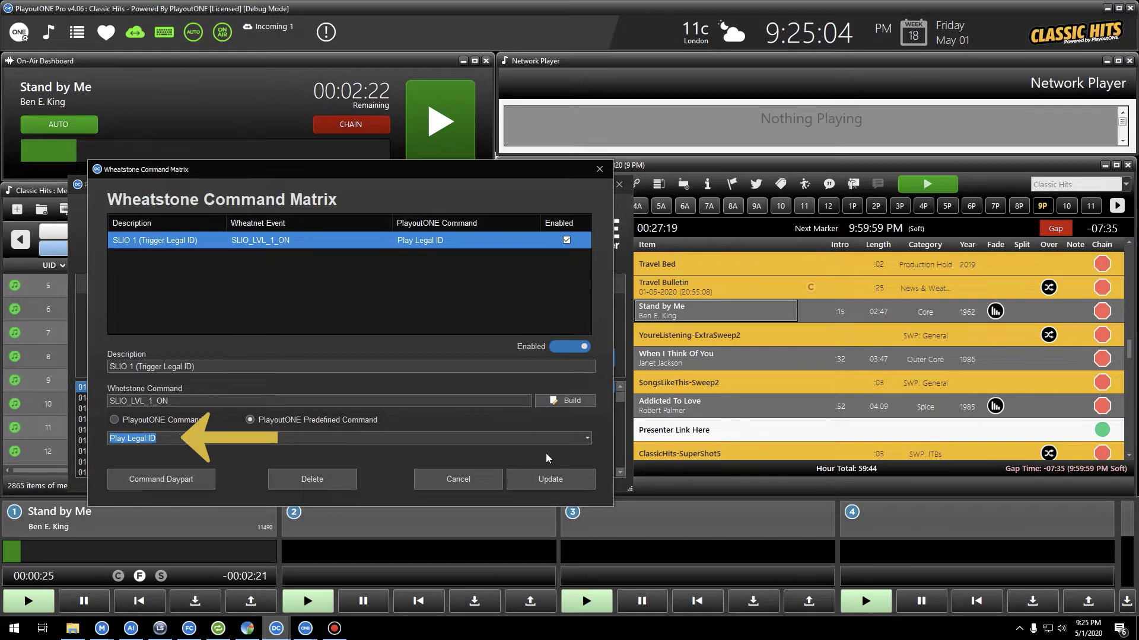
click(528, 479)
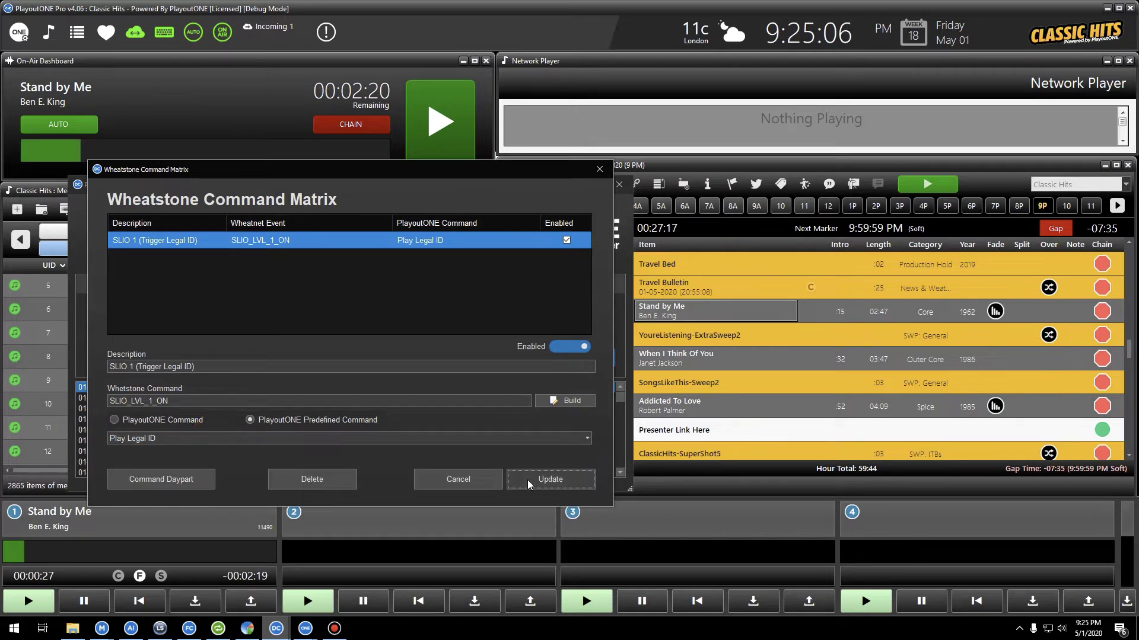
click(527, 479)
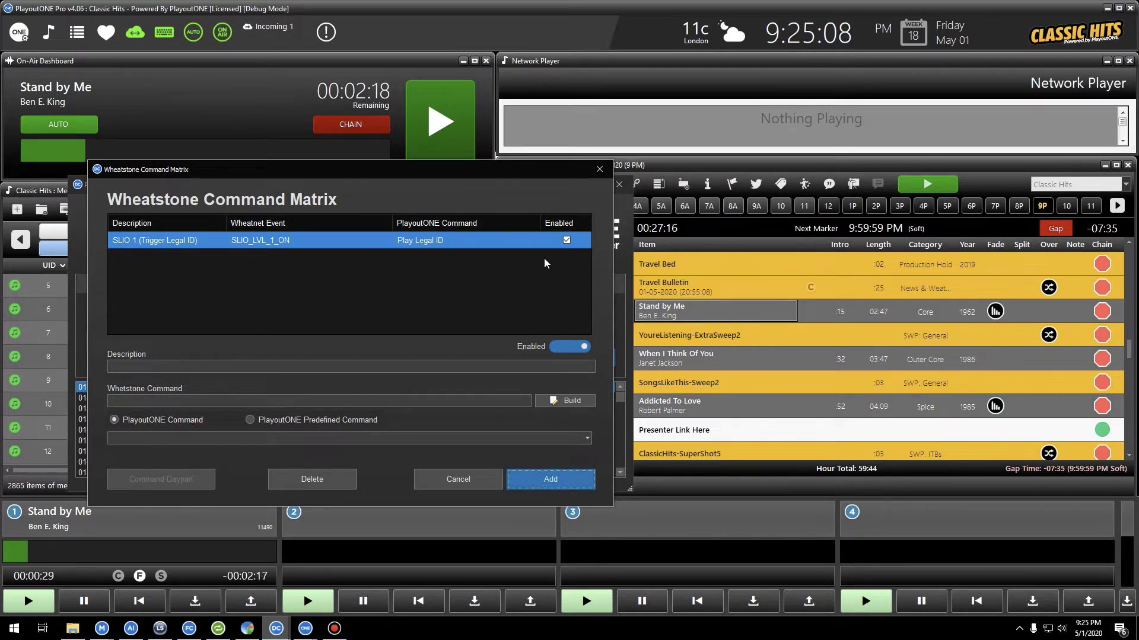
Switch to PlayoutONE Pro, examine the Play Legal ID entry in the Command Manager's predefined commands, and leave without saving.
click(677, 62)
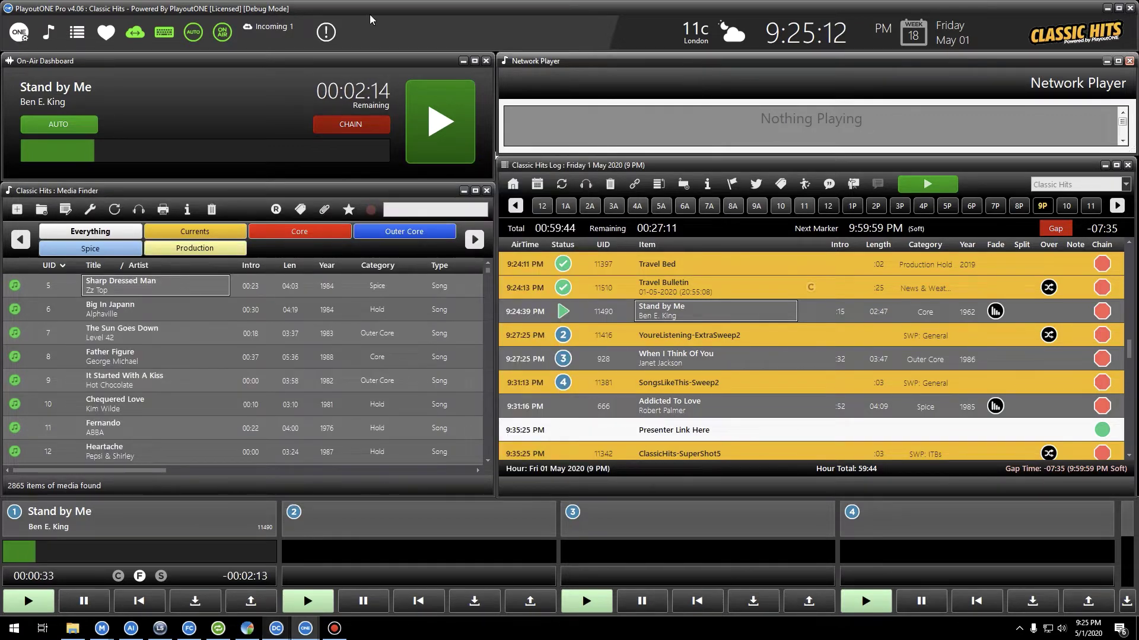
click(19, 32)
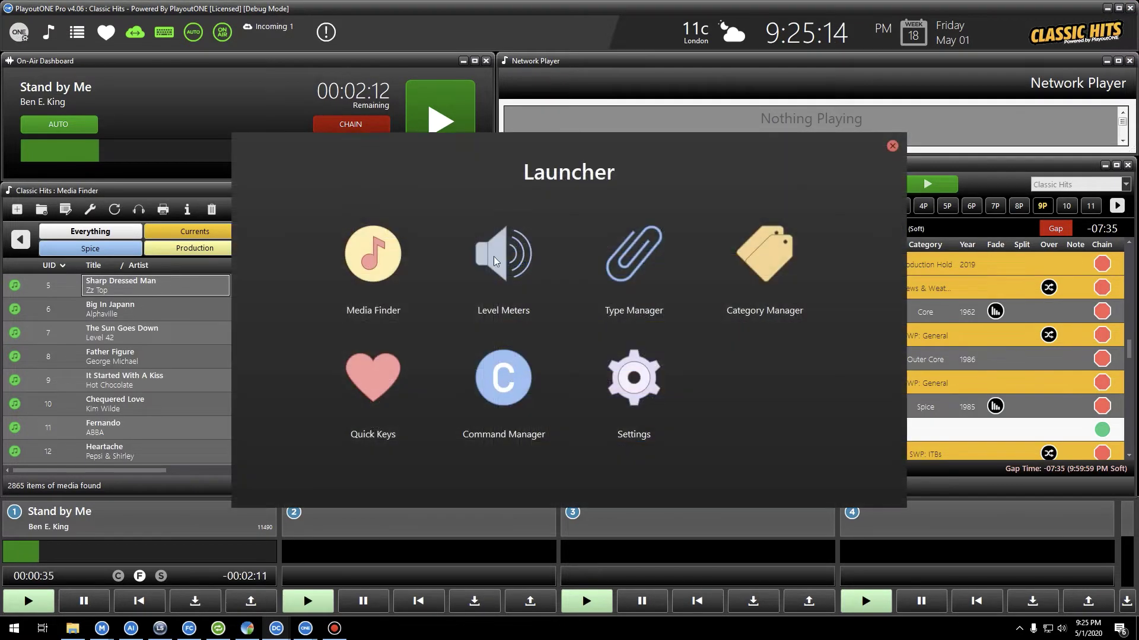
click(501, 379)
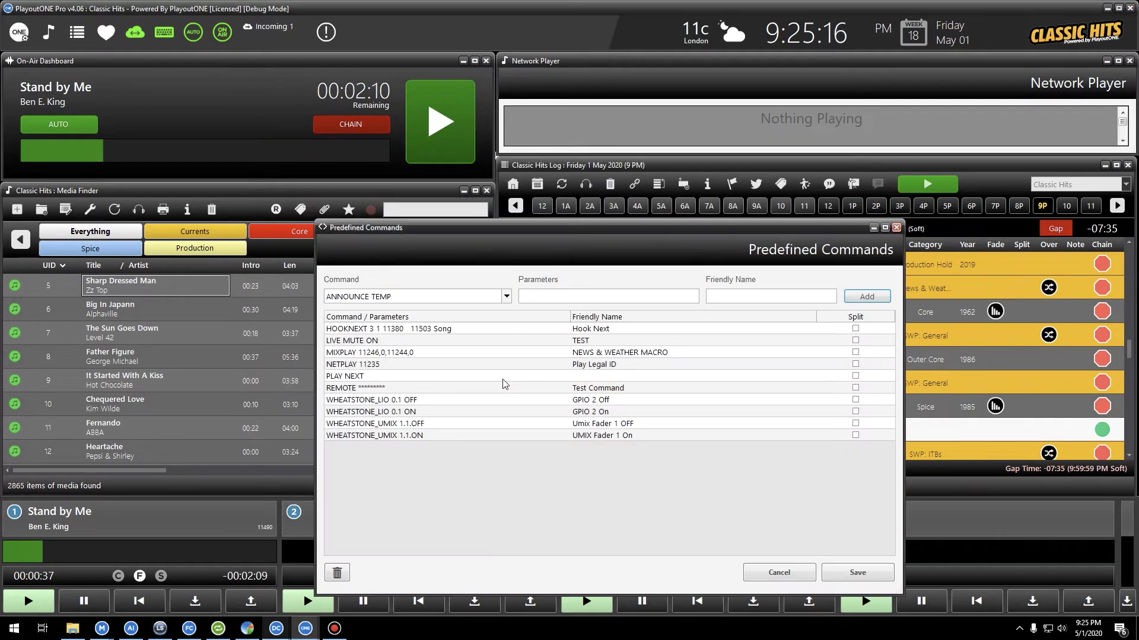
click(599, 364)
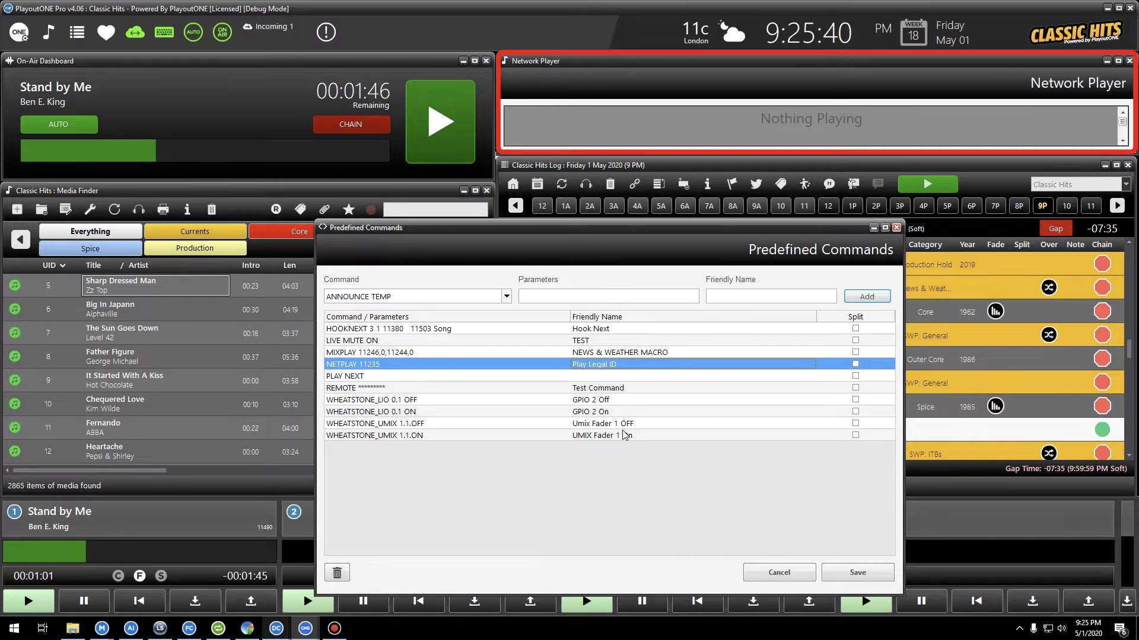
click(800, 575)
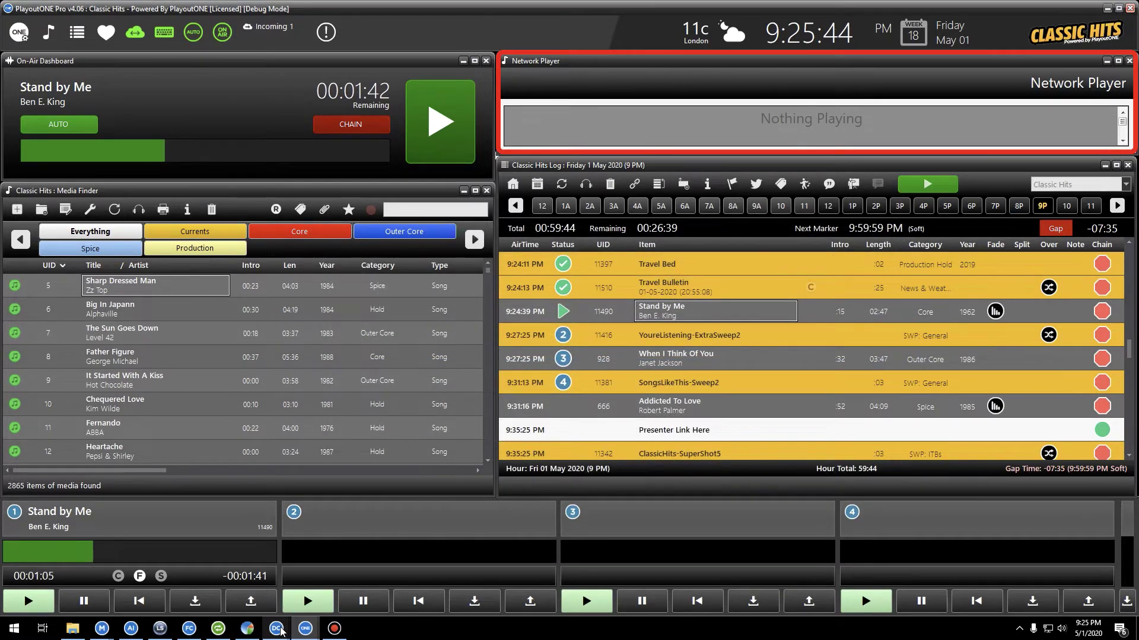
Return to the Wheatstone Command Matrix in PlayoutONE Data Controller, cancel the blank entry and close the matrix.
mouse_move(276, 628)
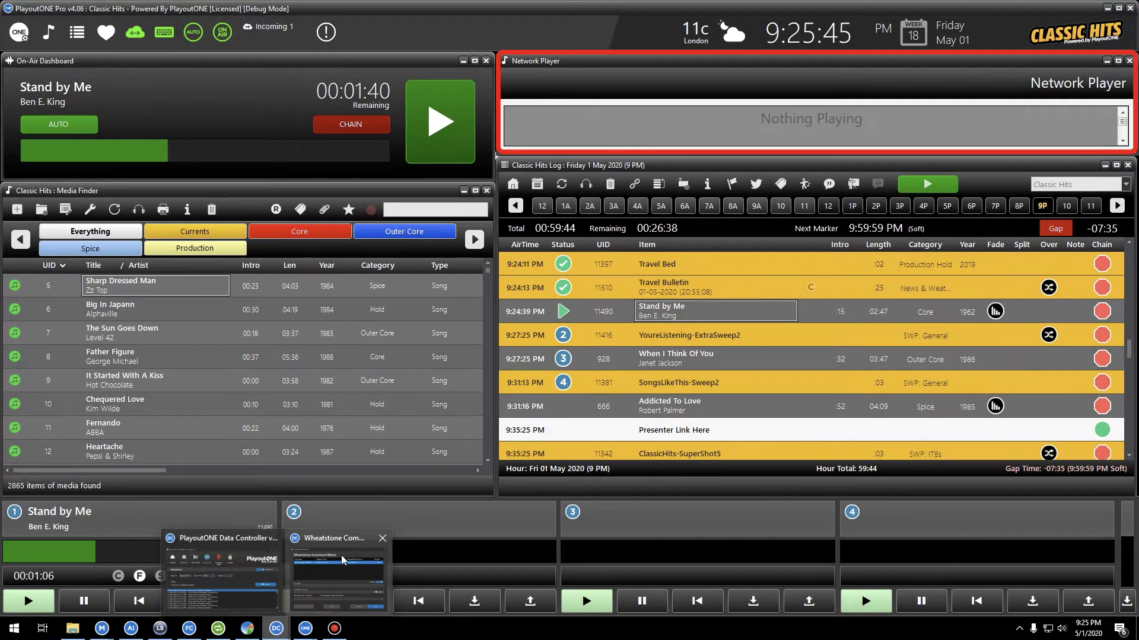
click(342, 560)
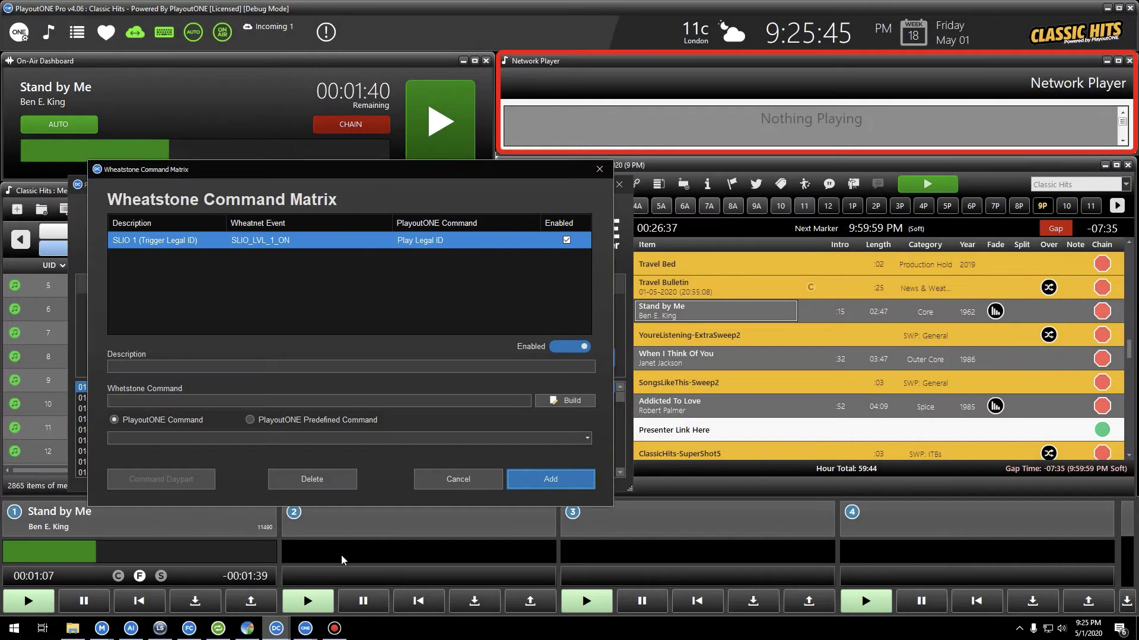
click(465, 484)
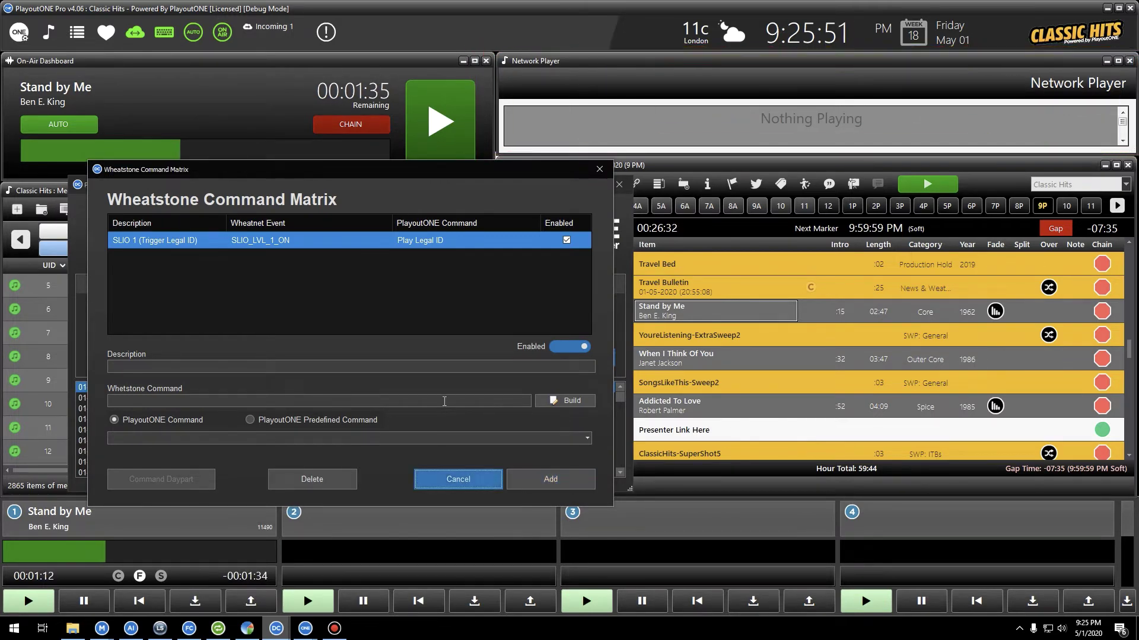
click(599, 169)
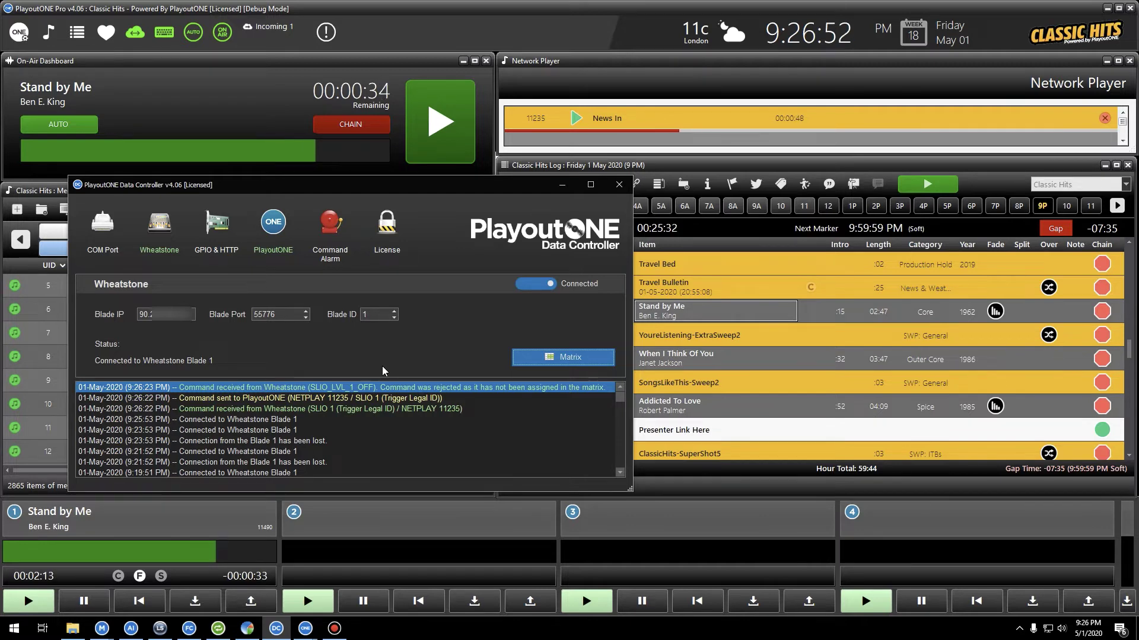
Minimize the Data Controller, open PlayoutONE Pro's Command Manager and examine the Umix Fader 1 OFF predefined command.
click(558, 186)
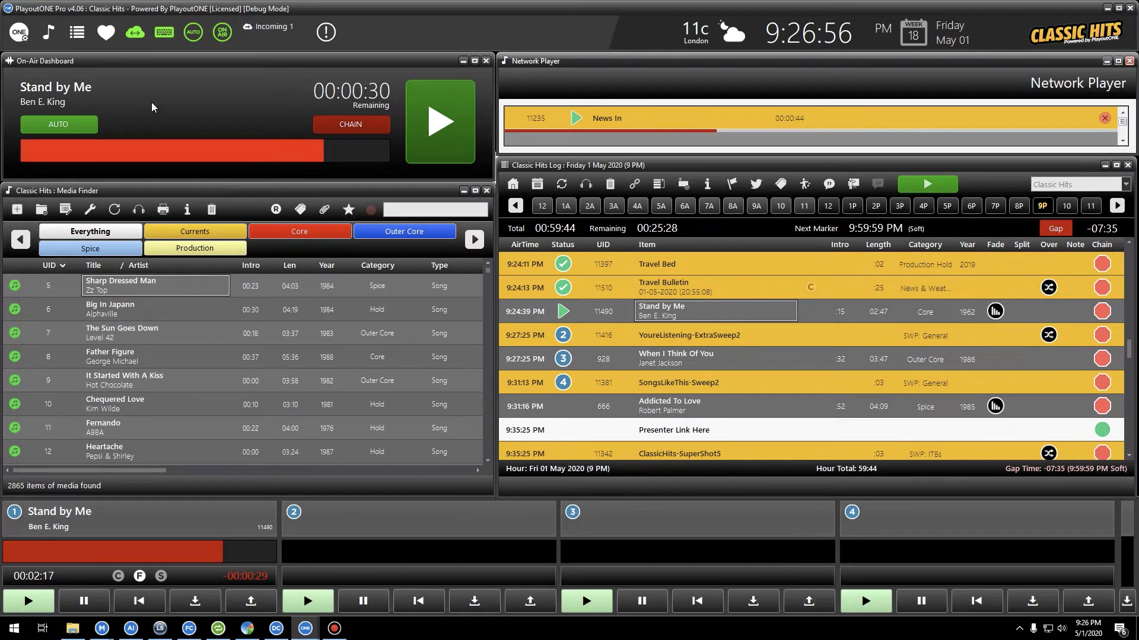
click(12, 35)
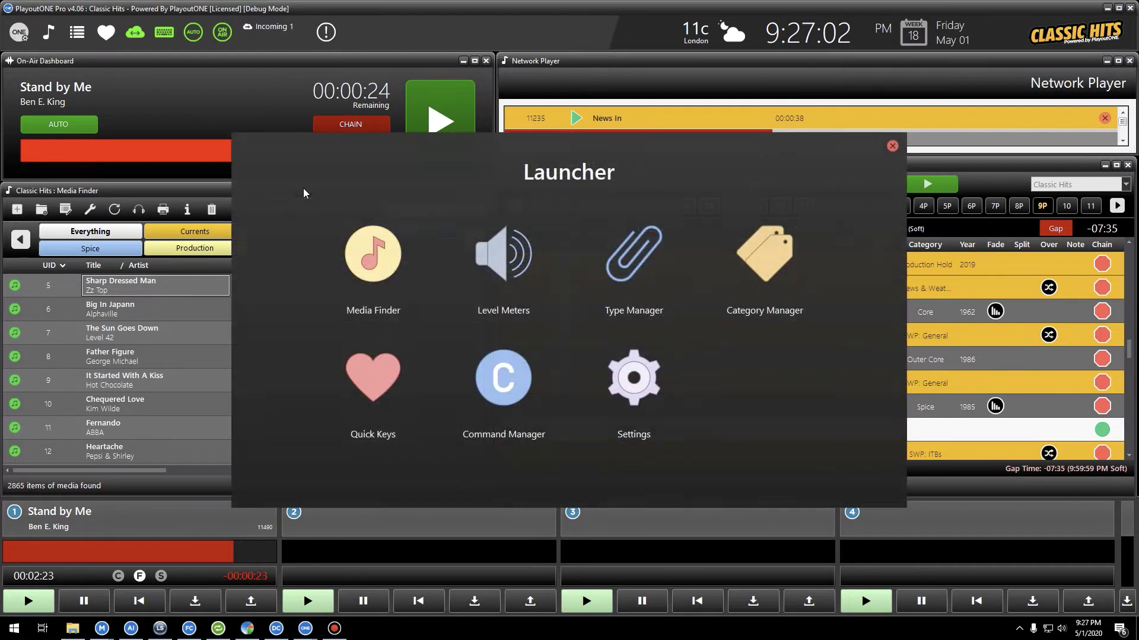
click(511, 373)
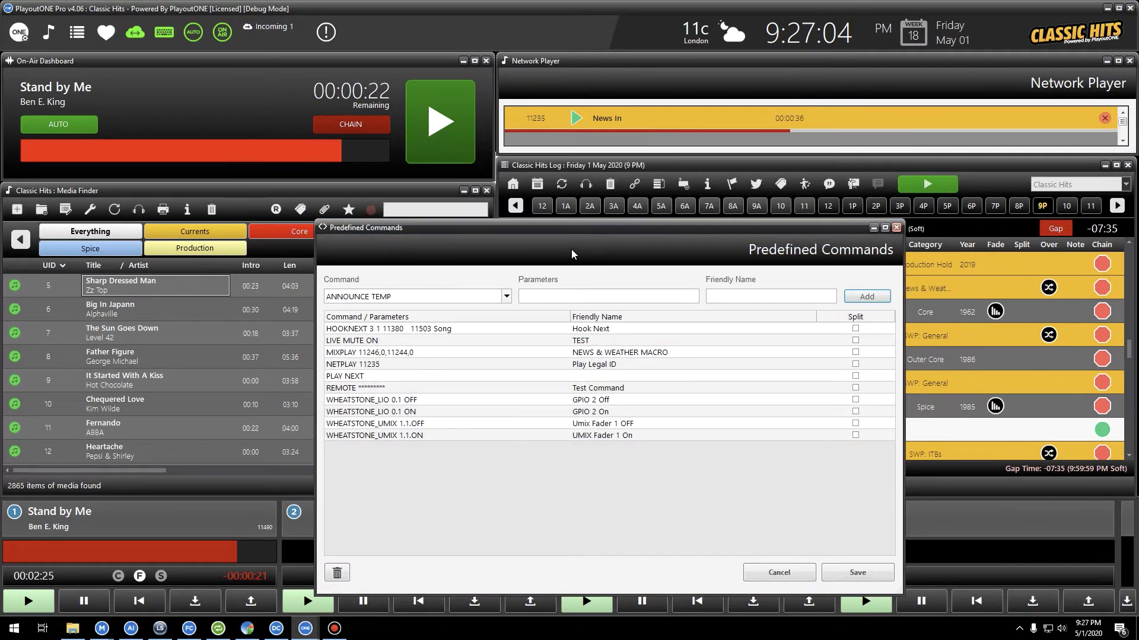
click(633, 423)
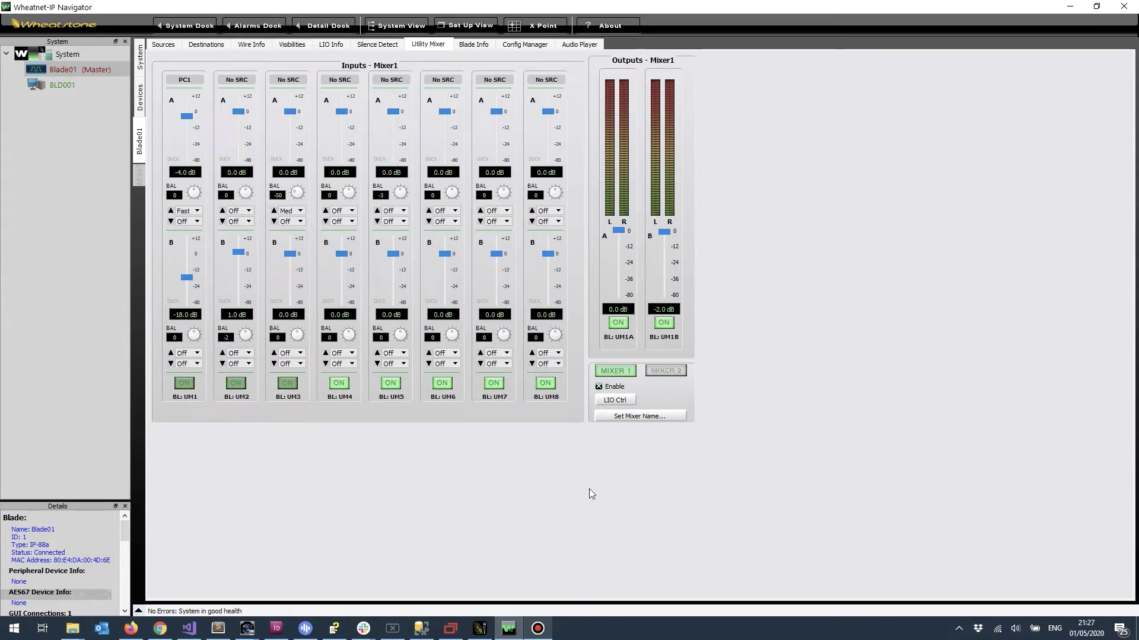
Switch to Wheatnet-IP Navigator, view the Blade01 utility mixer's Mixer 2 channels and return to Mixer 1.
click(666, 371)
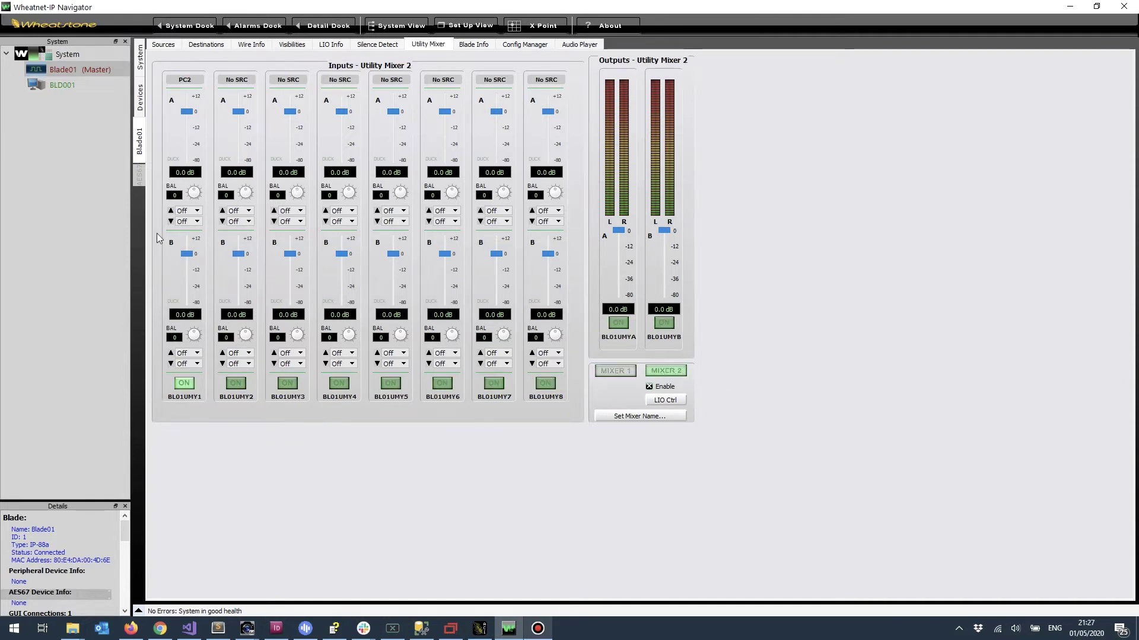
click(616, 372)
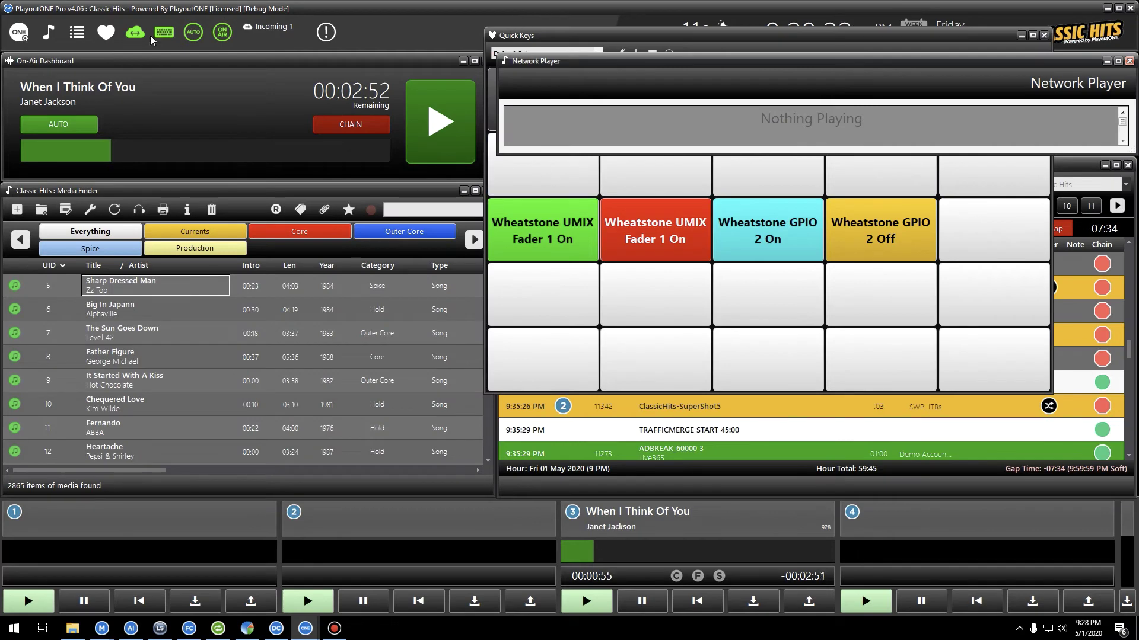
Switch to PlayoutONE Pro, examine the UMIX Fader 1 On and Off commands in the Command Manager, and leave without saving.
click(19, 33)
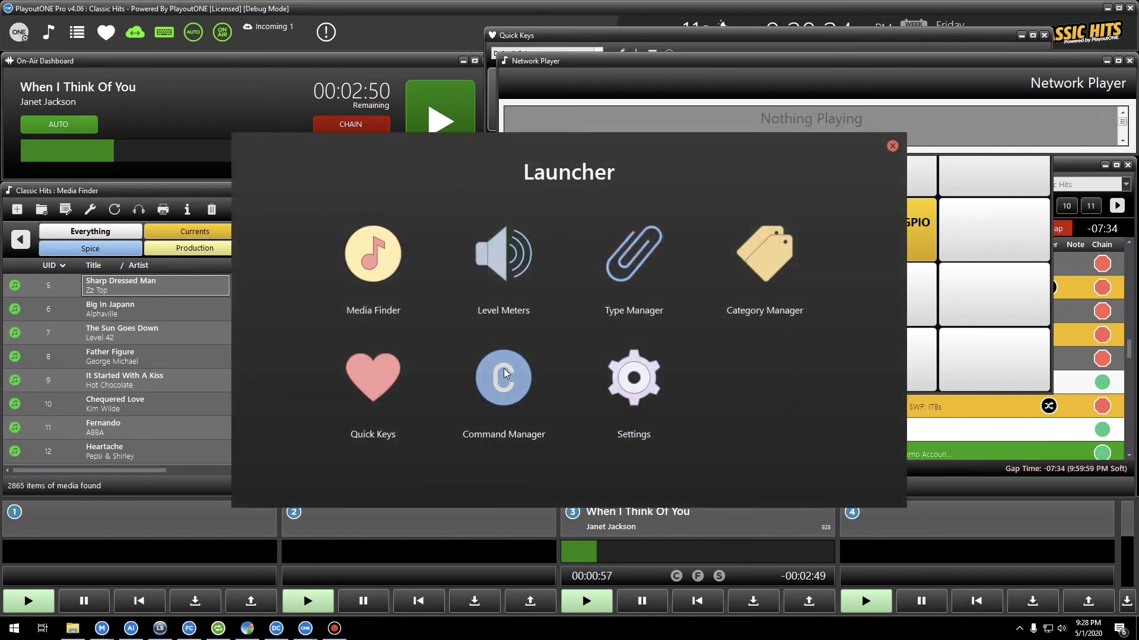
click(504, 369)
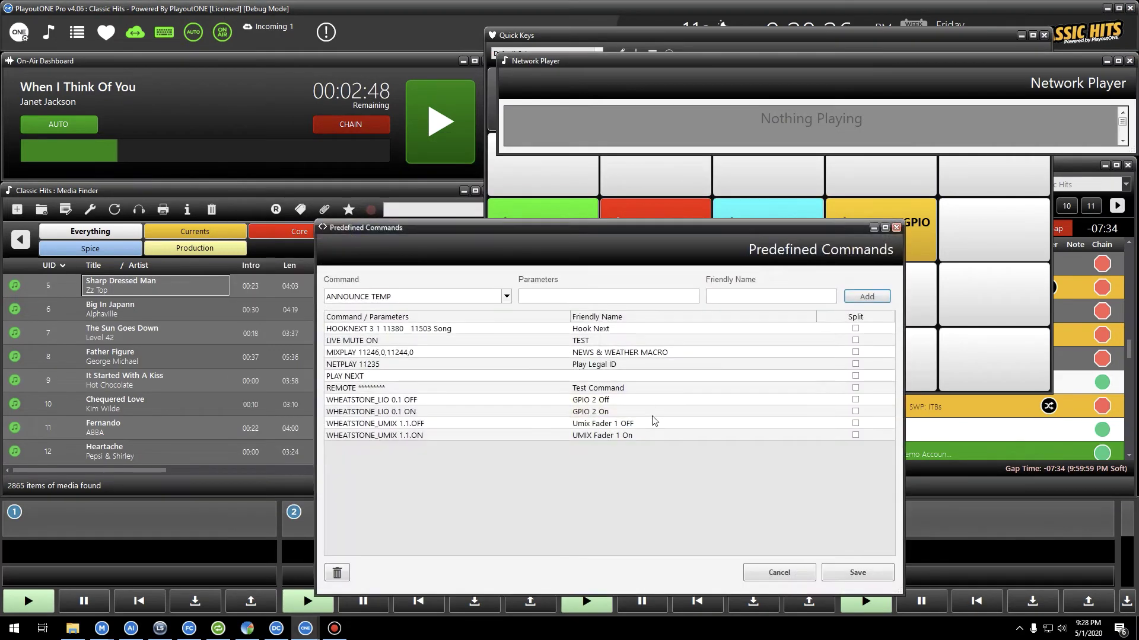
click(588, 435)
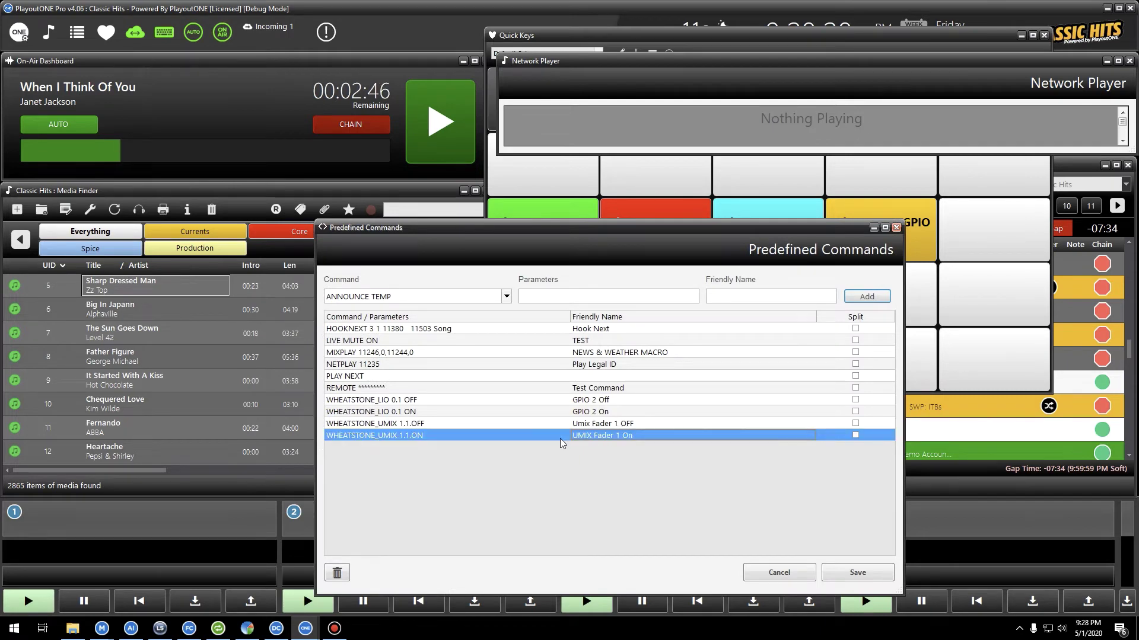
click(367, 425)
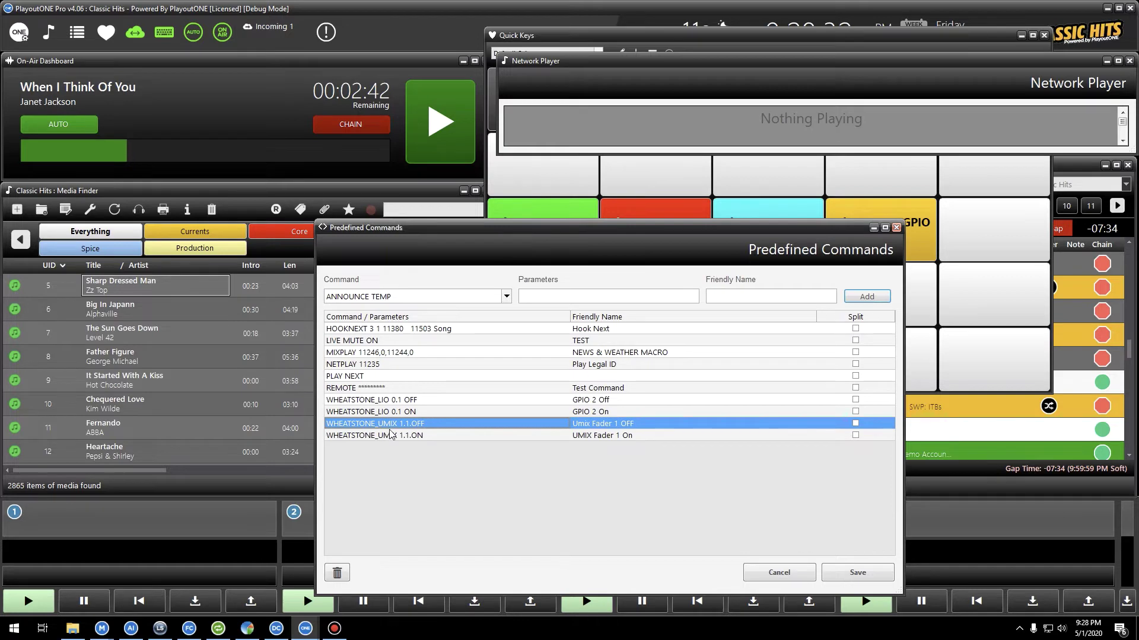
click(788, 574)
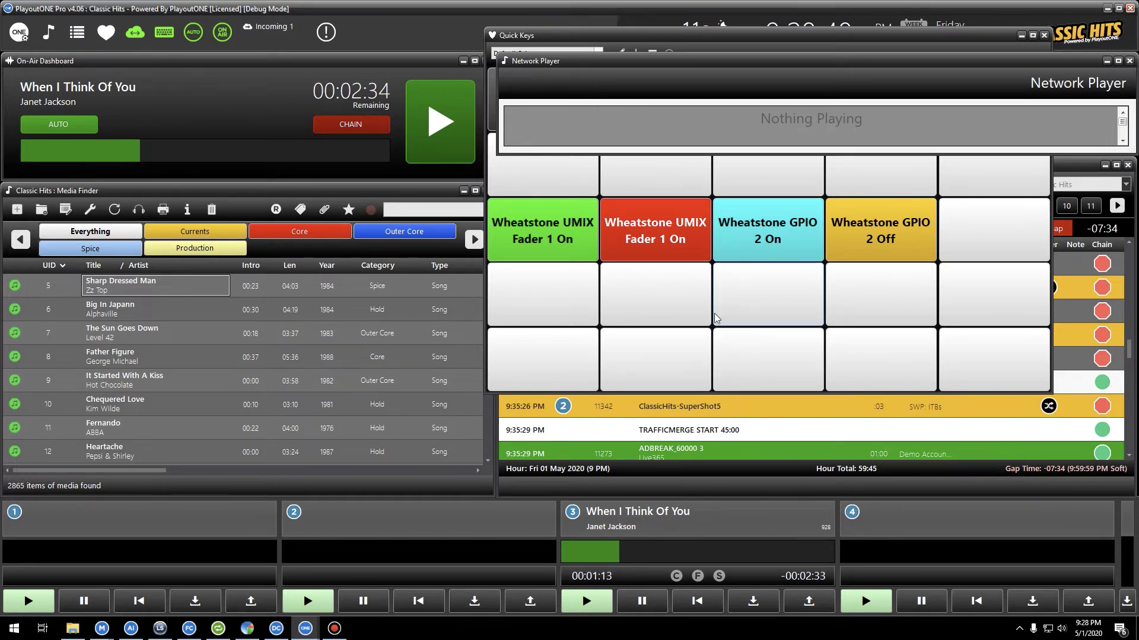
Inspect the setup of the green Wheatstone UMIX Fader 1 On quick key, including its predefined command, and cancel without changes.
right_click(555, 229)
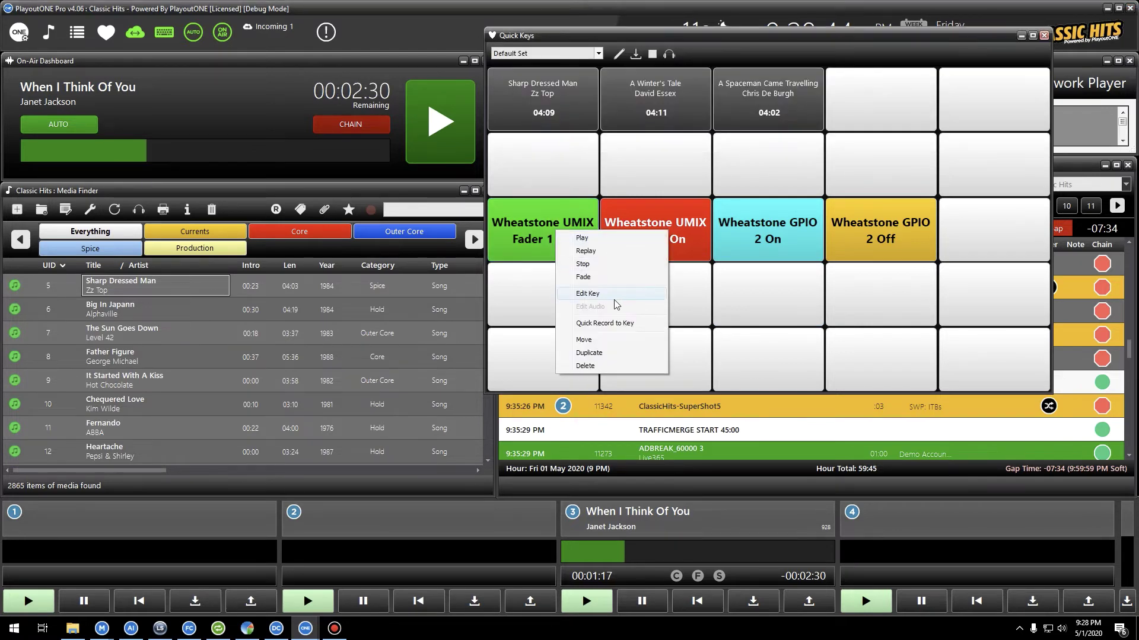
click(603, 295)
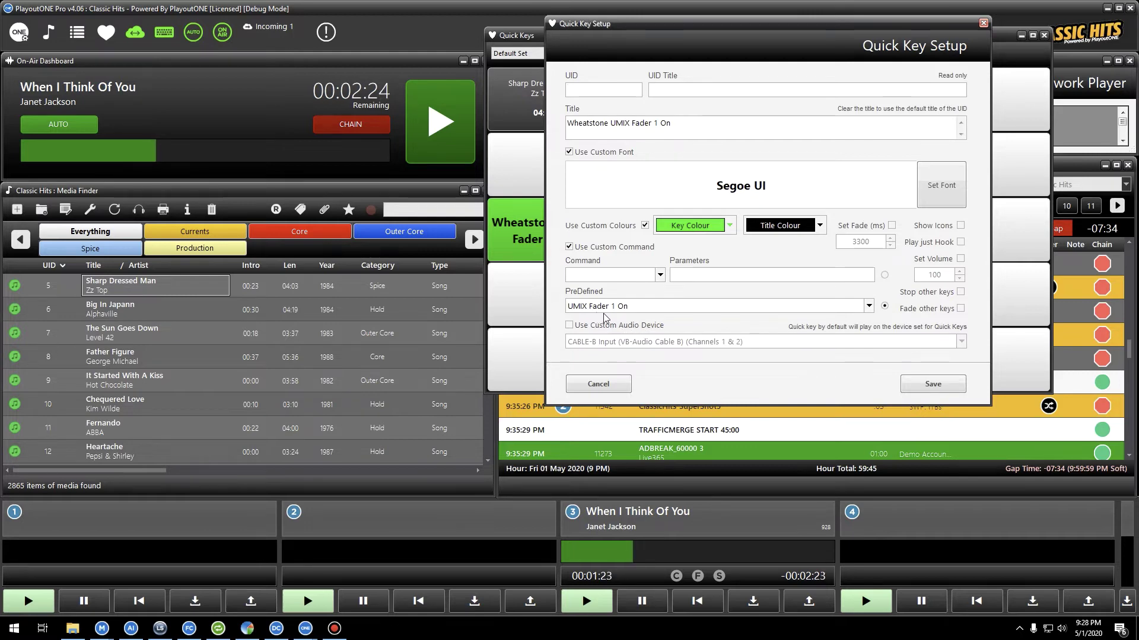
click(620, 384)
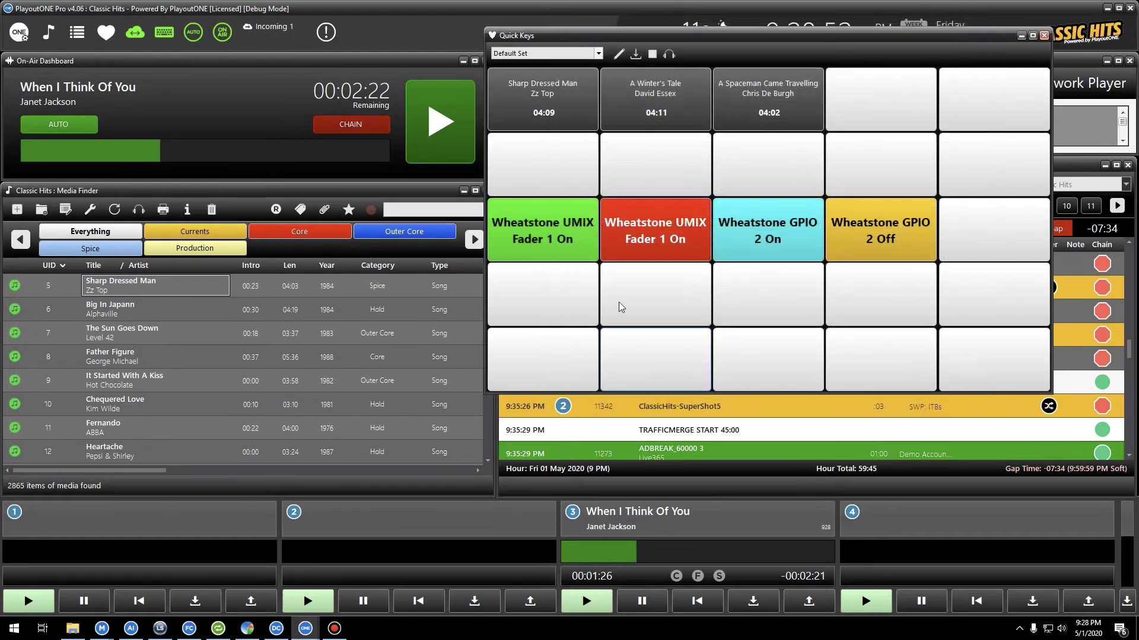
Retitle the red quick key "Wheatstone UMIX Fader 1 Off", assign it the predefined command Umix Fader 1 OFF and save it.
right_click(646, 241)
click(679, 304)
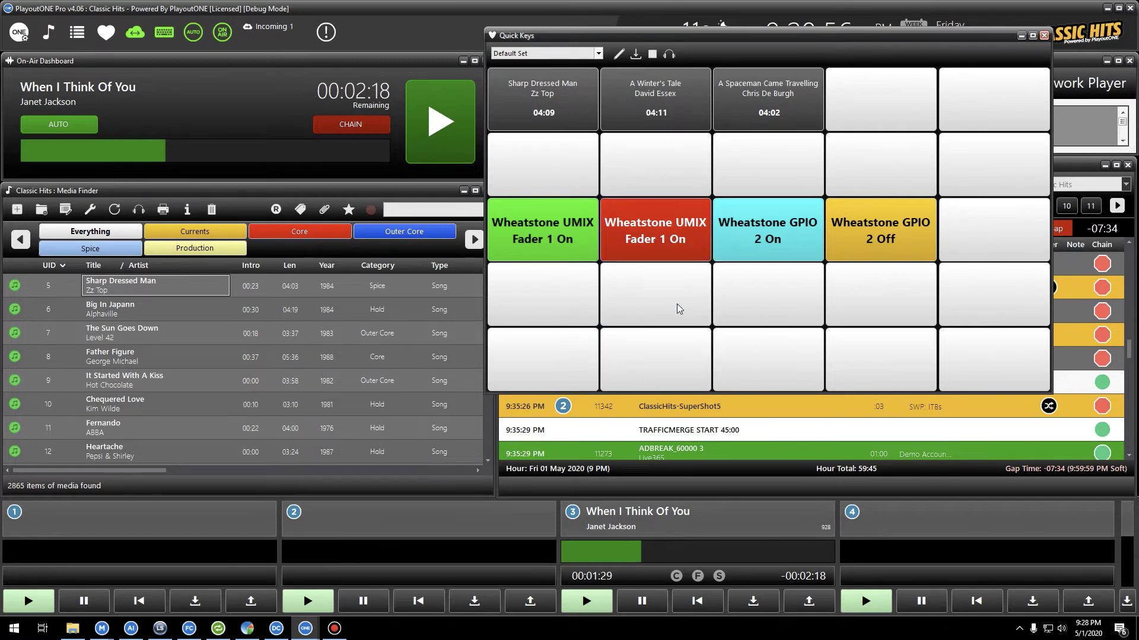
click(686, 125)
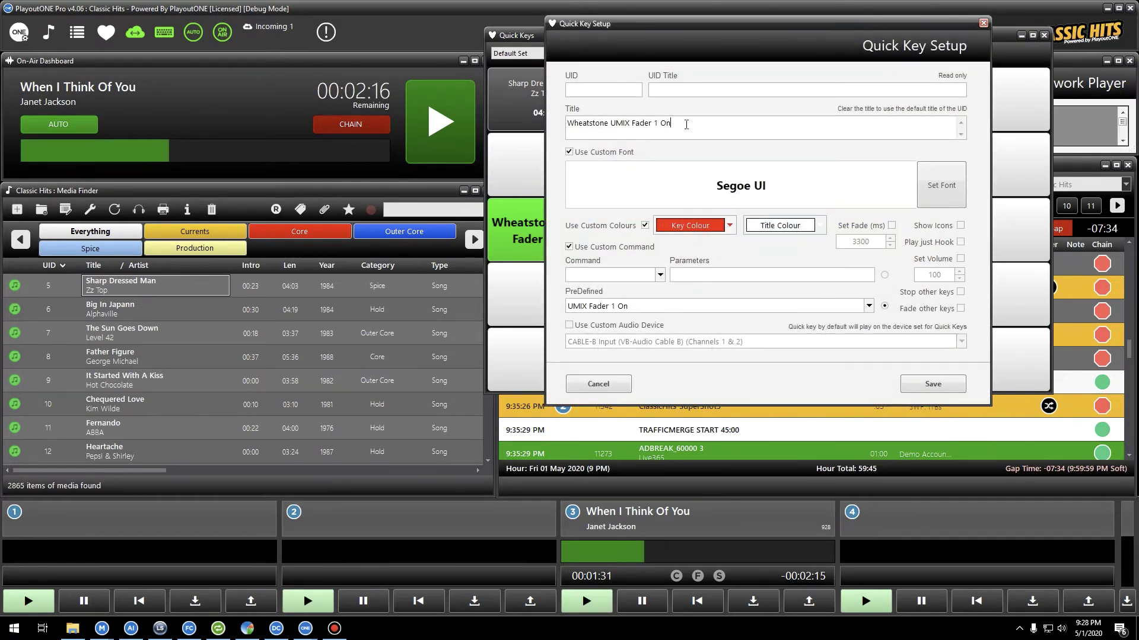
text(ff)
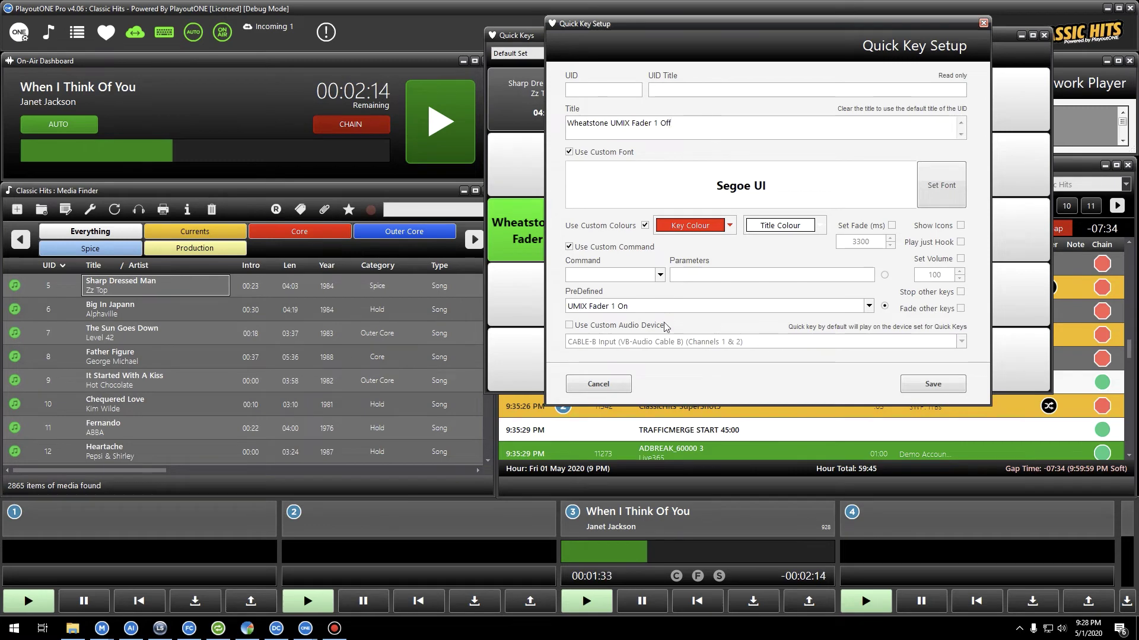
click(868, 306)
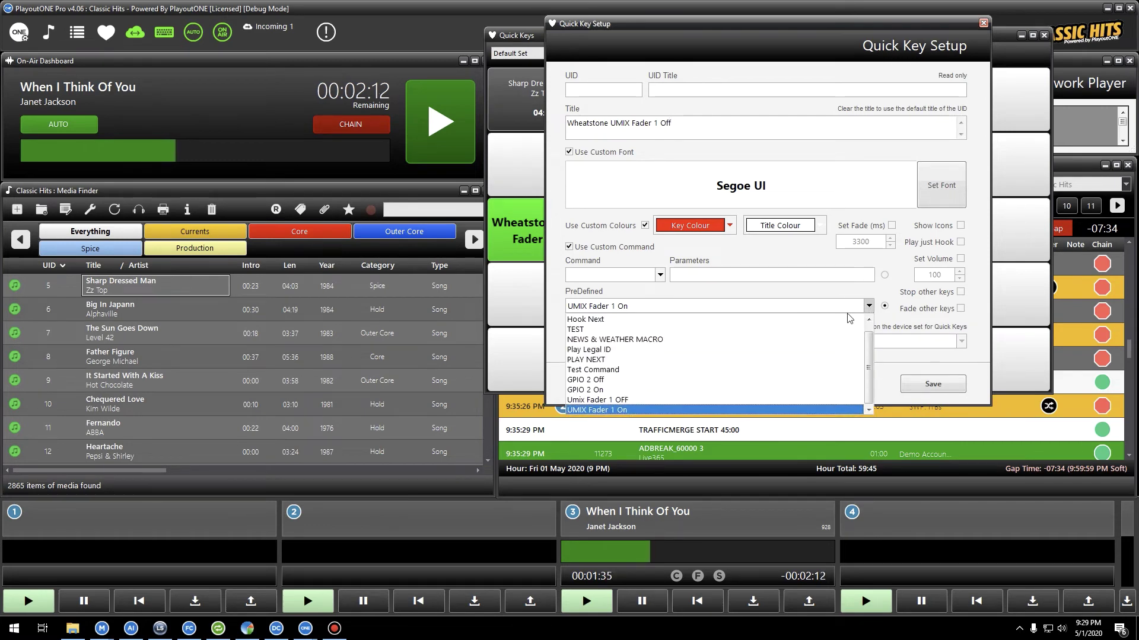
click(770, 402)
click(932, 383)
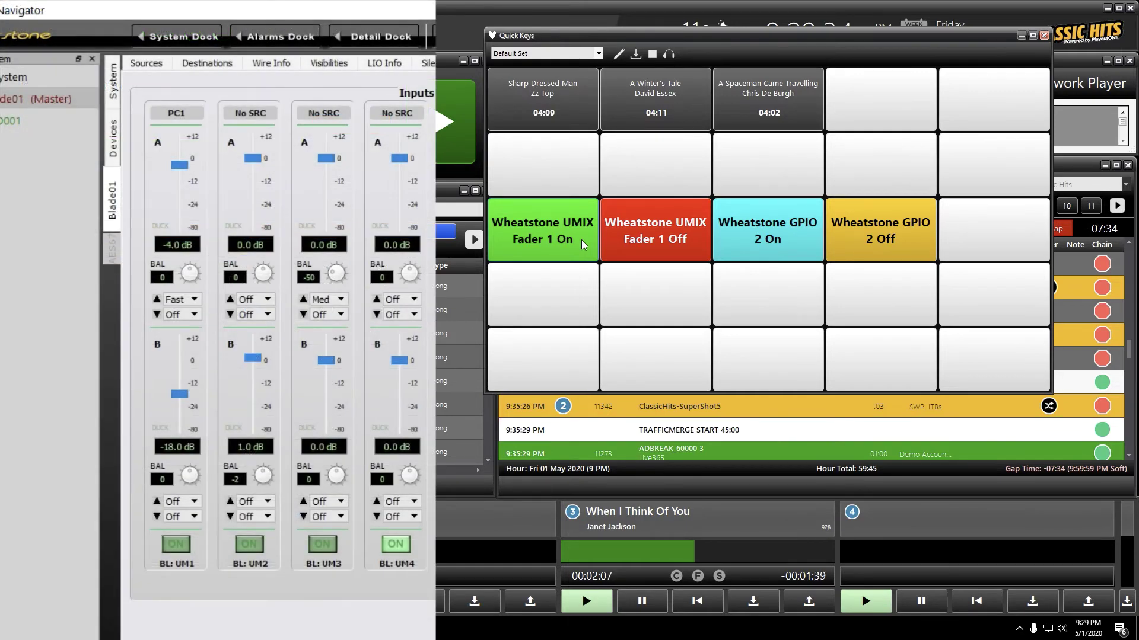
Trigger the Wheatstone UMIX Fader 1 On quick key and the Fader 1 Off quick key to switch the mixer channel.
click(539, 237)
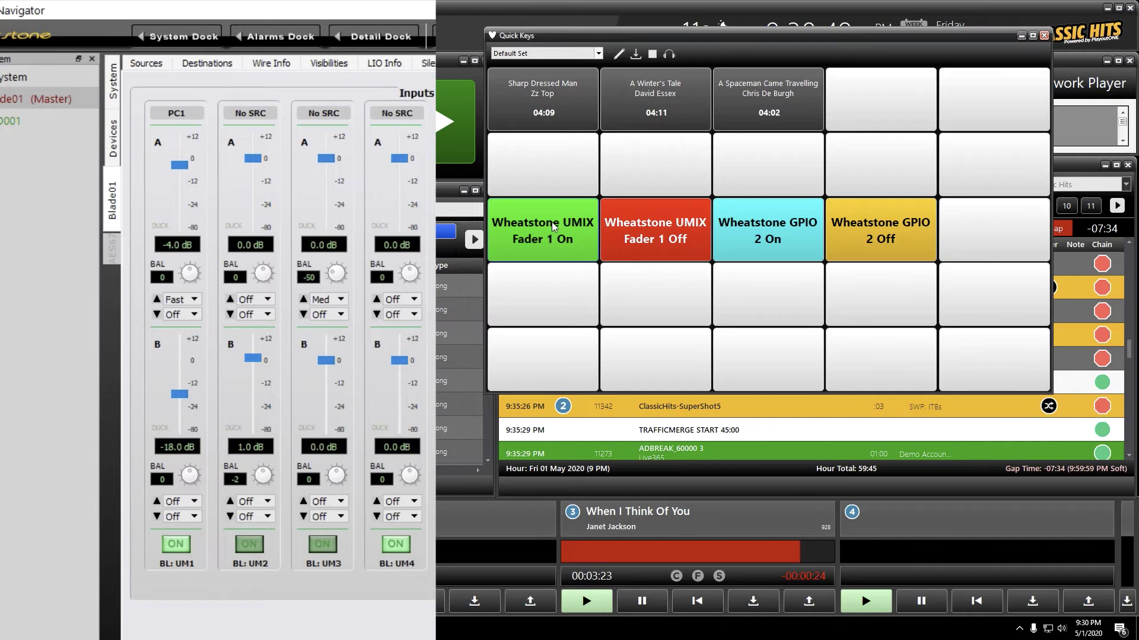
click(657, 231)
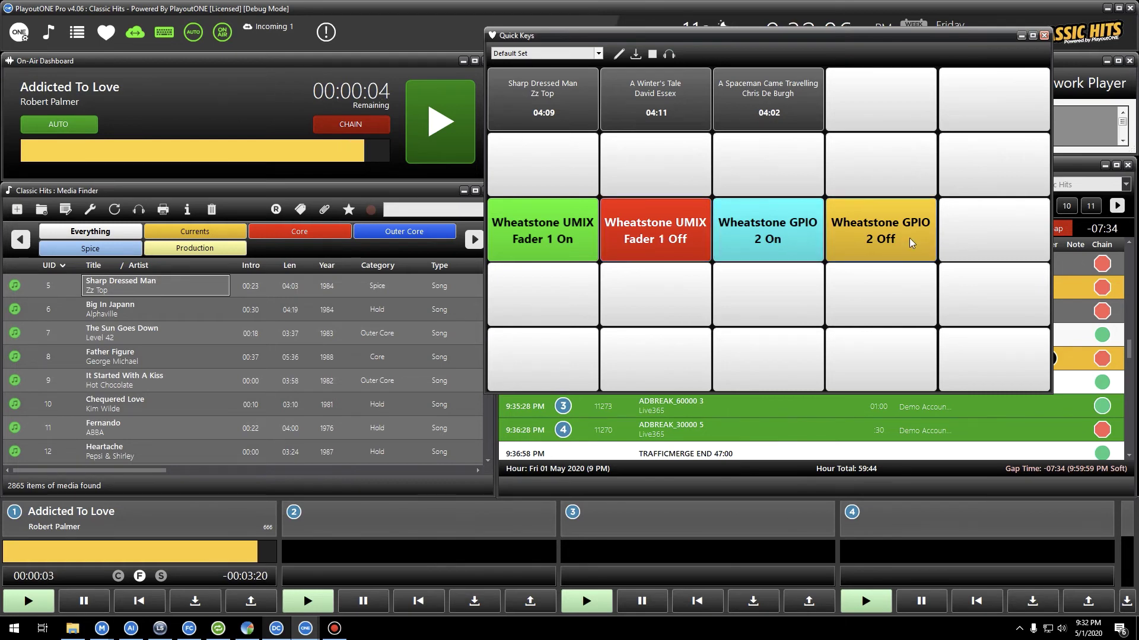
Open the Command Manager, examine the GPIO 2 Off and GPIO 2 On predefined commands, and save the list.
click(20, 32)
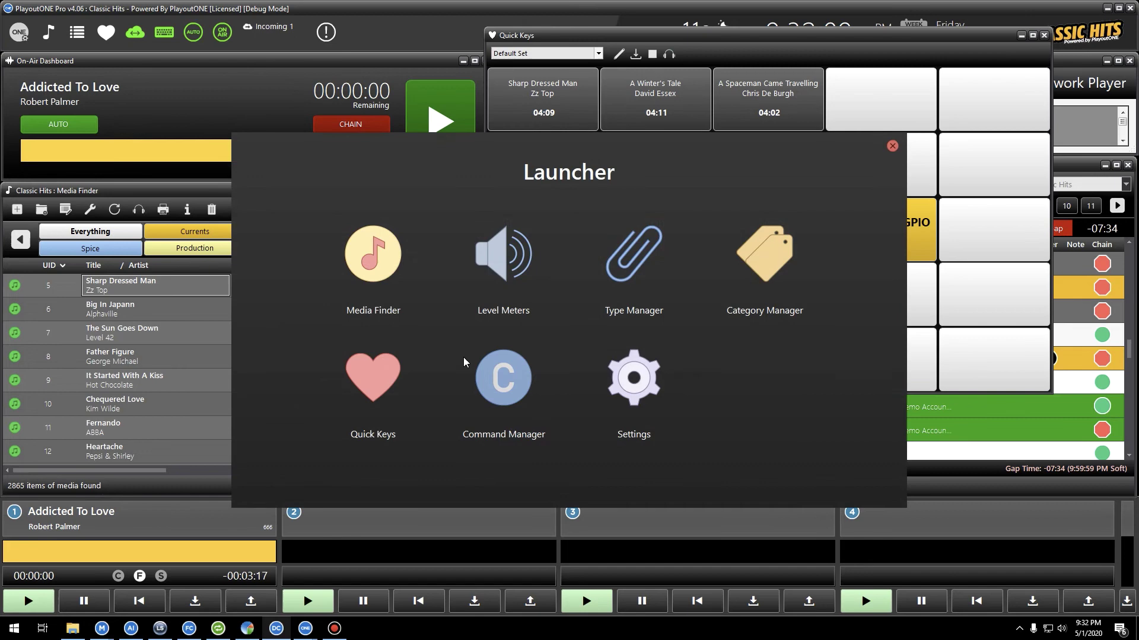
click(489, 387)
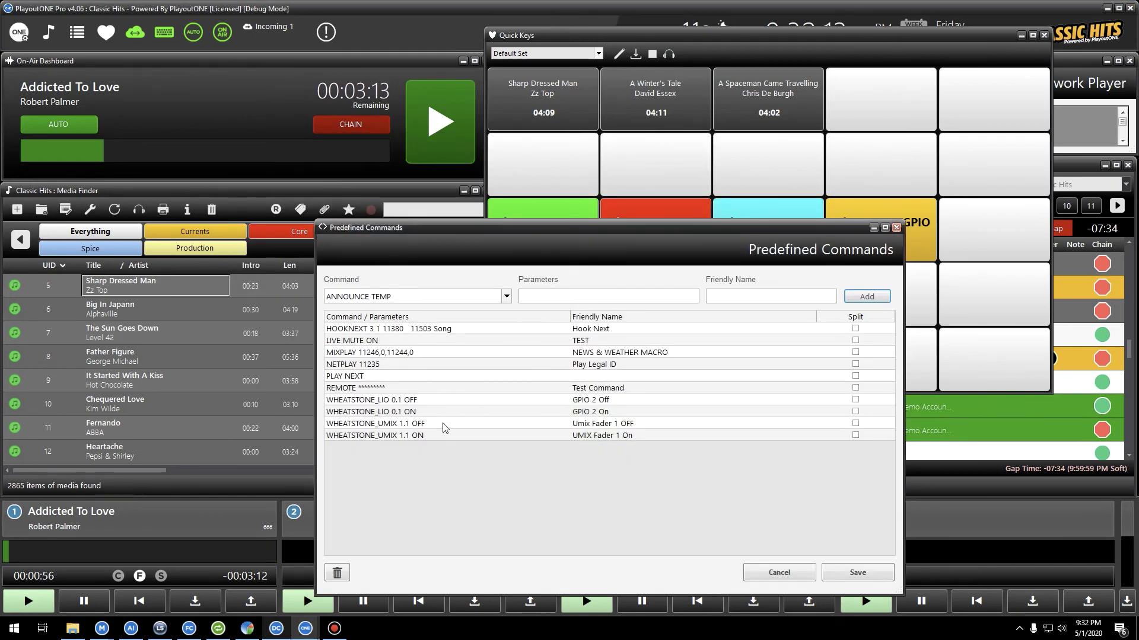
click(611, 404)
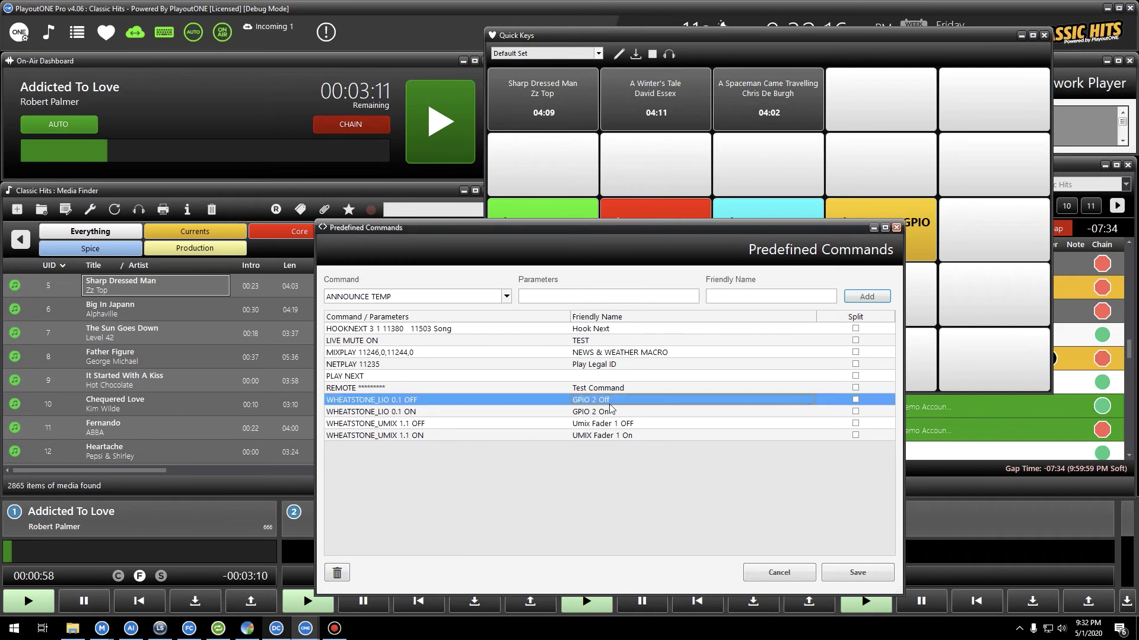
click(618, 414)
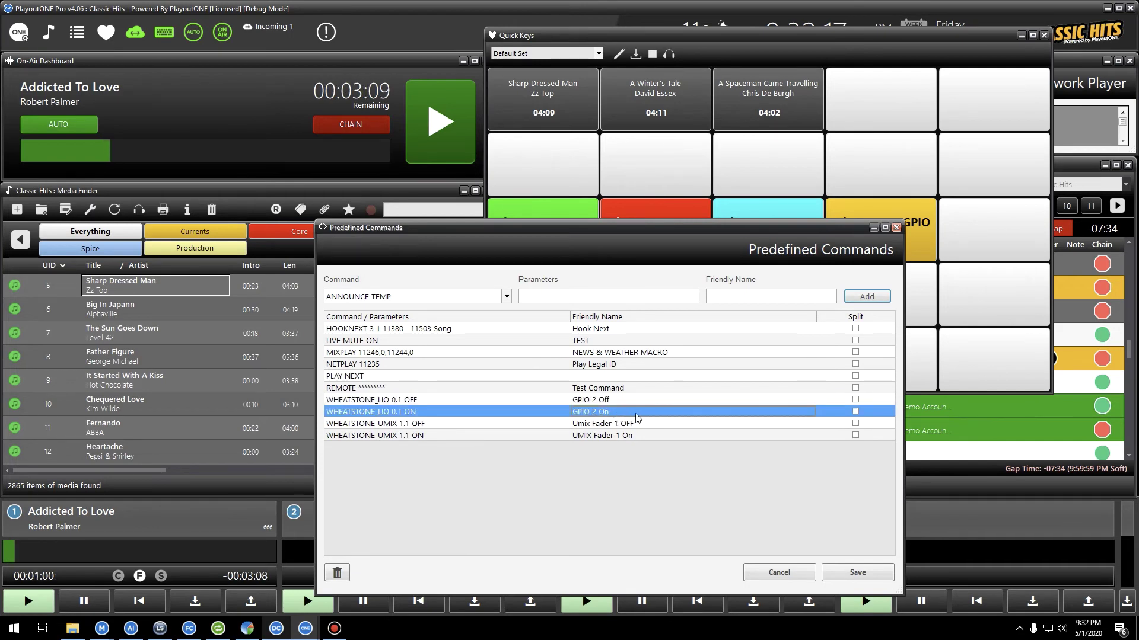
click(839, 578)
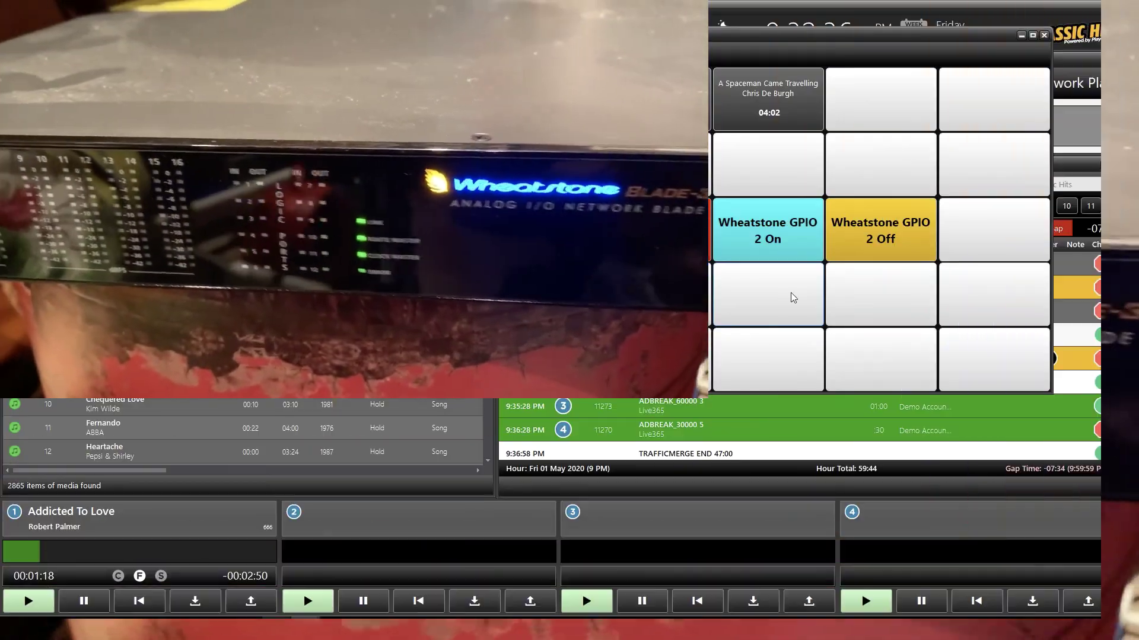
Trigger the Wheatstone GPIO 2 On quick key and the GPIO 2 Off quick key to switch the BLADE's logic port.
click(760, 237)
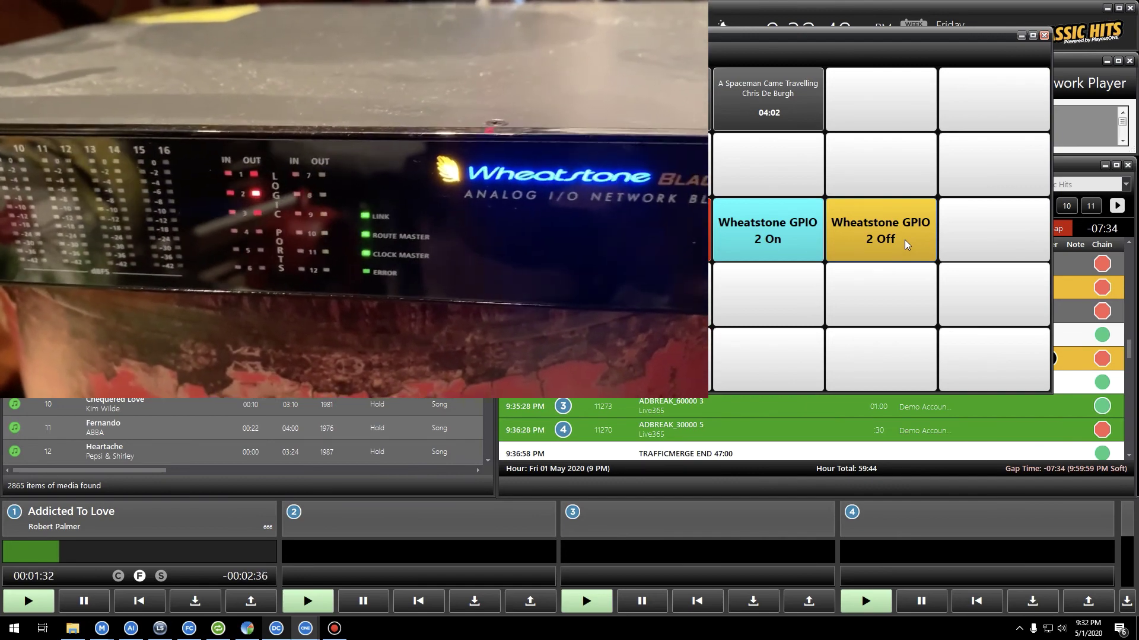
click(905, 239)
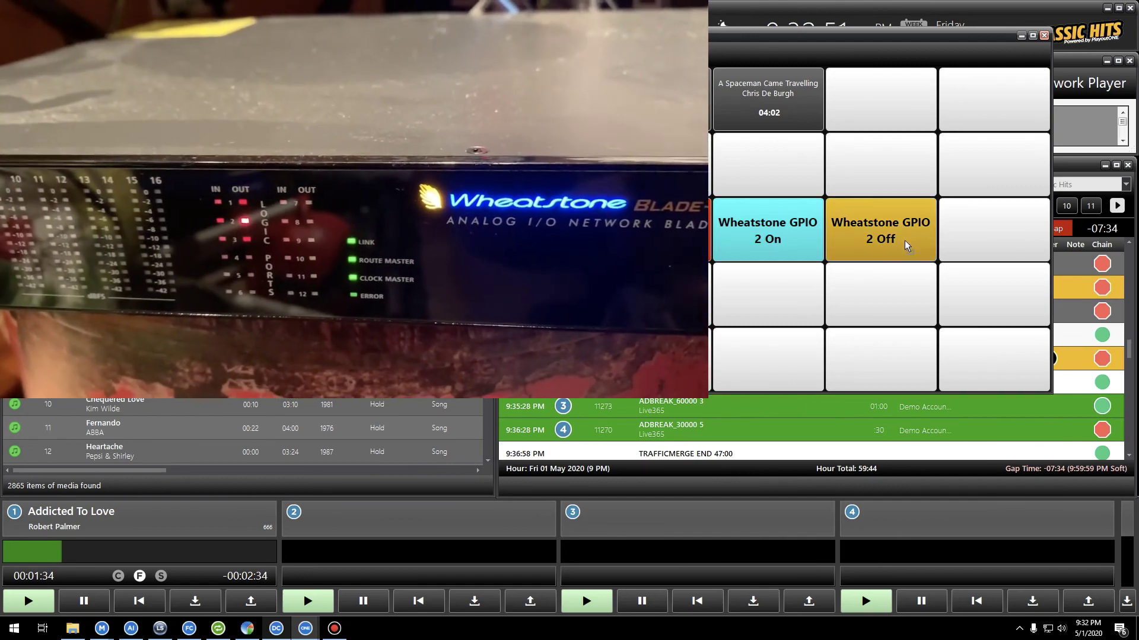